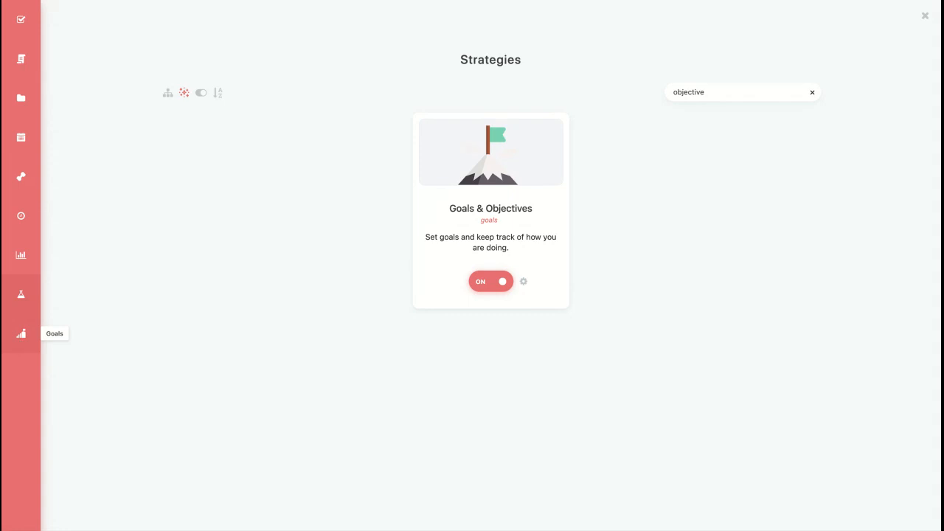
# Open the Goals page and view the Be calm and collected goal, returning to the goal list.
pyautogui.click(22, 335)
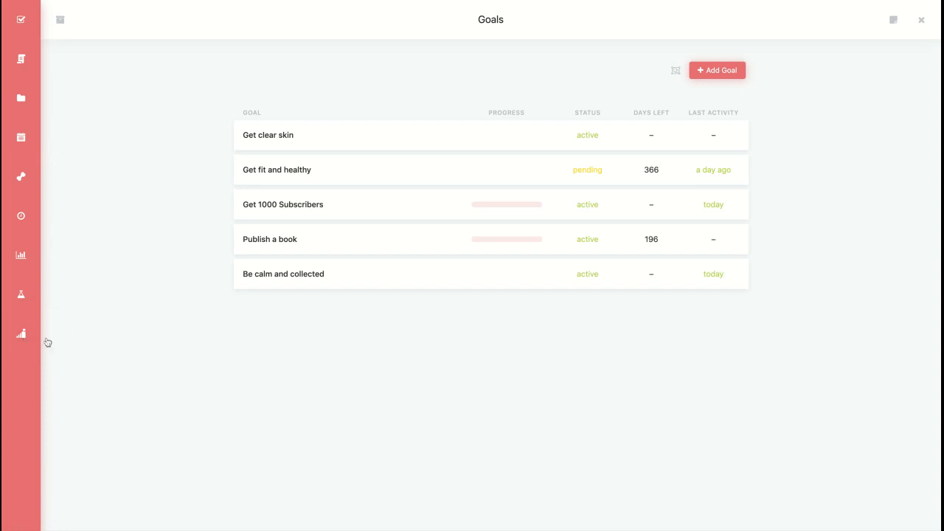
pyautogui.click(353, 286)
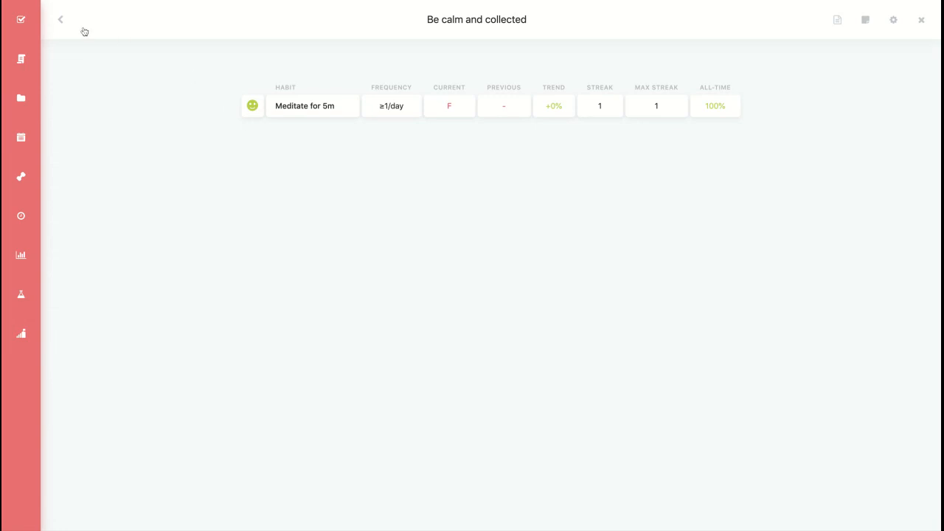
pyautogui.click(61, 20)
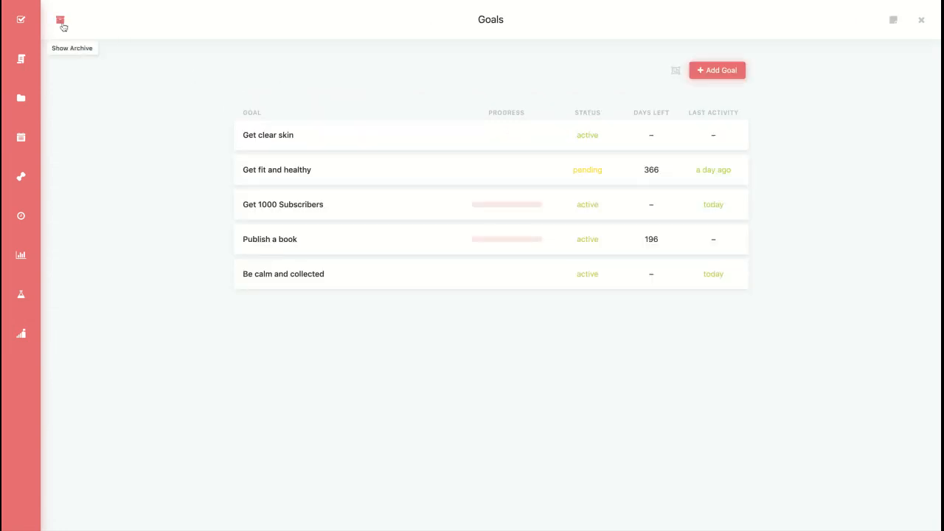
# Open the Get fit and healthy goal and read its Goal Setup guide, including the Set Up Trackers & Progress part.
pyautogui.click(357, 174)
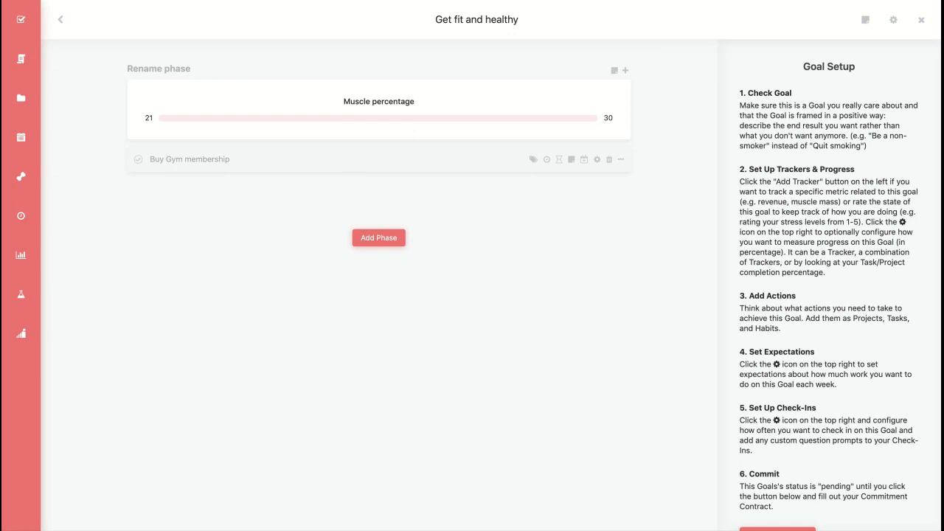
pyautogui.scroll(-1, 818, 101)
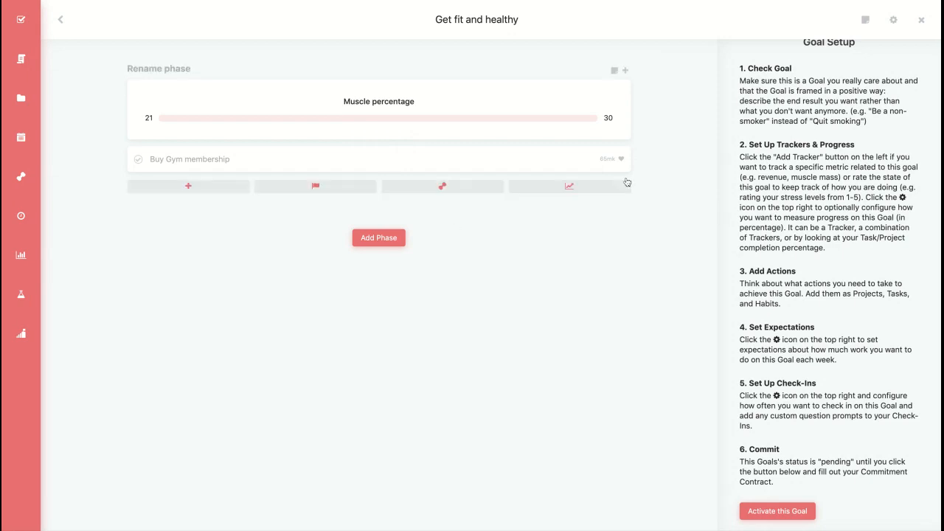
pyautogui.tripleClick(750, 145)
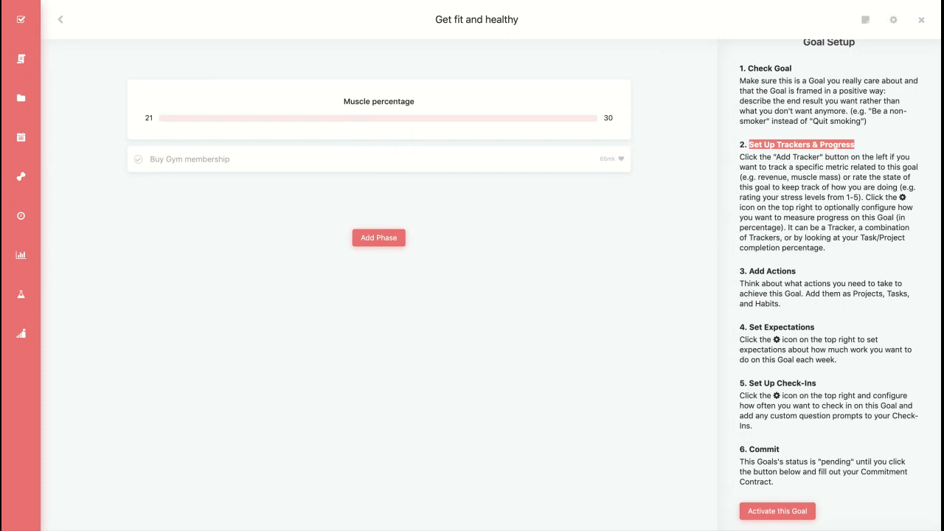
pyautogui.click(649, 129)
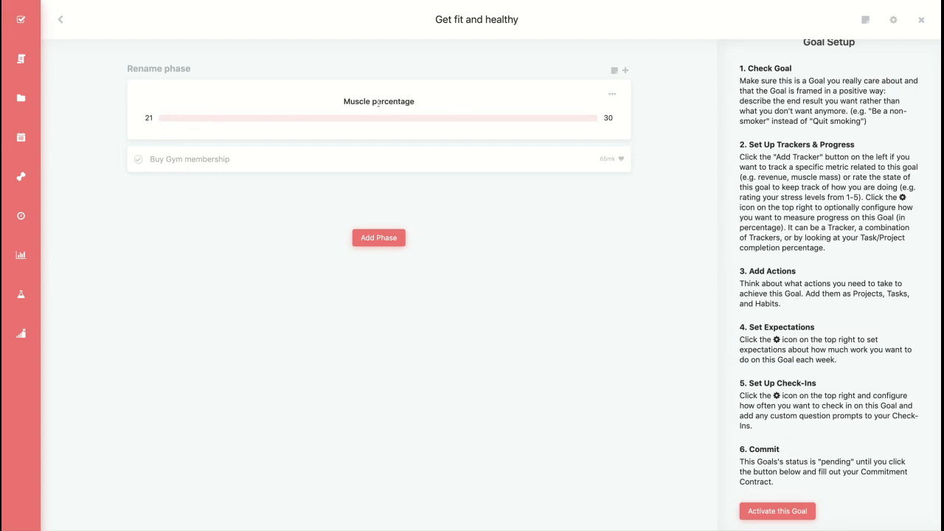
# View the recording form of the Muscle percentage tracker without saving, and set the tracker to show as a graph.
pyautogui.click(471, 122)
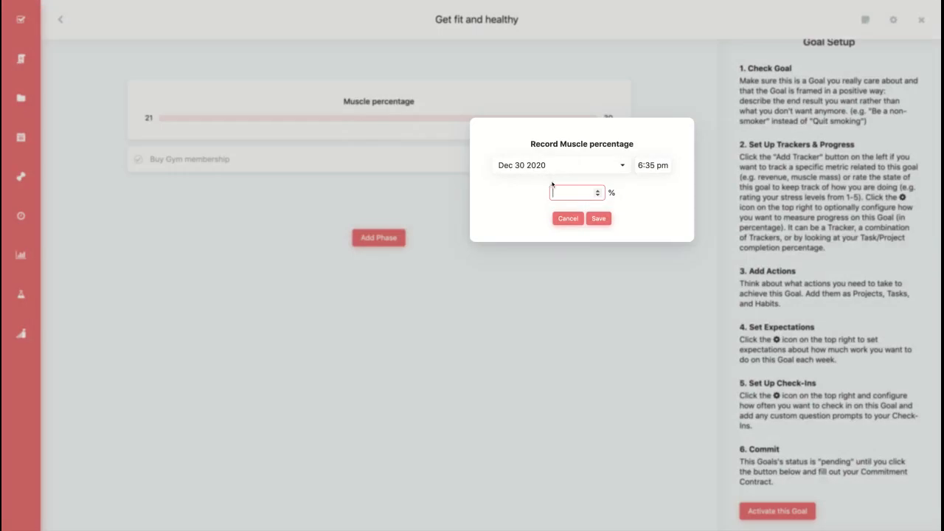
pyautogui.click(573, 222)
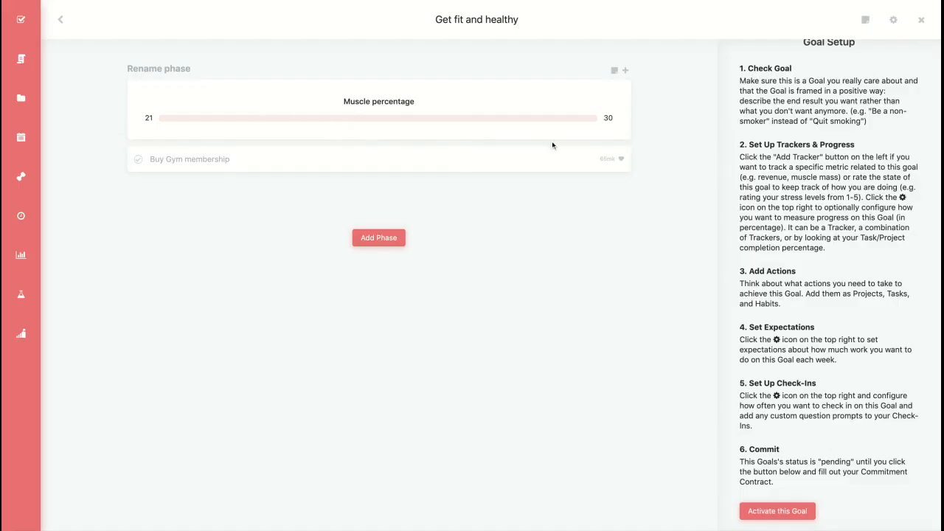
pyautogui.click(610, 96)
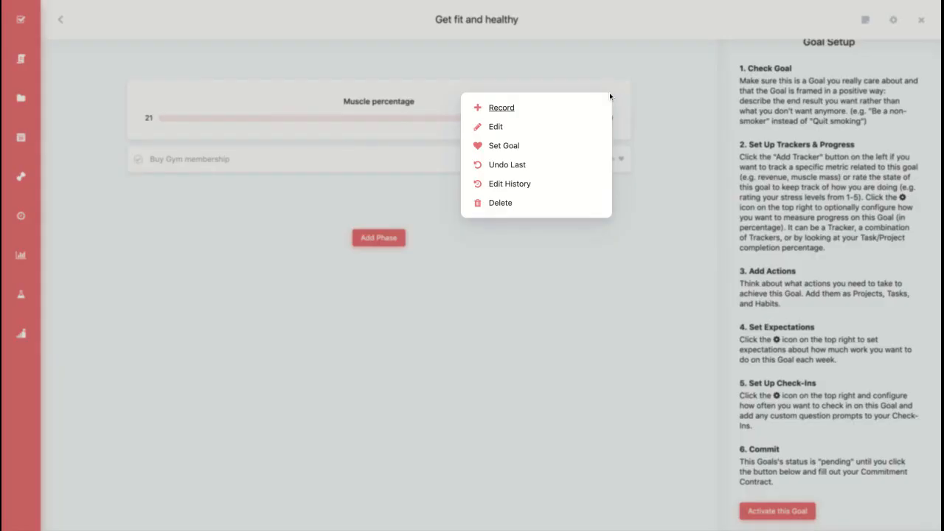
pyautogui.click(505, 132)
pyautogui.click(488, 299)
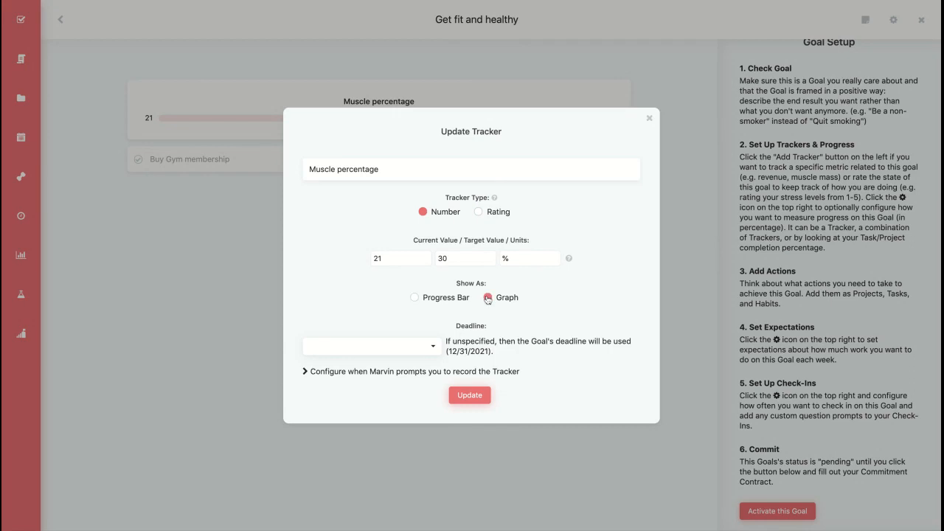
pyautogui.click(478, 397)
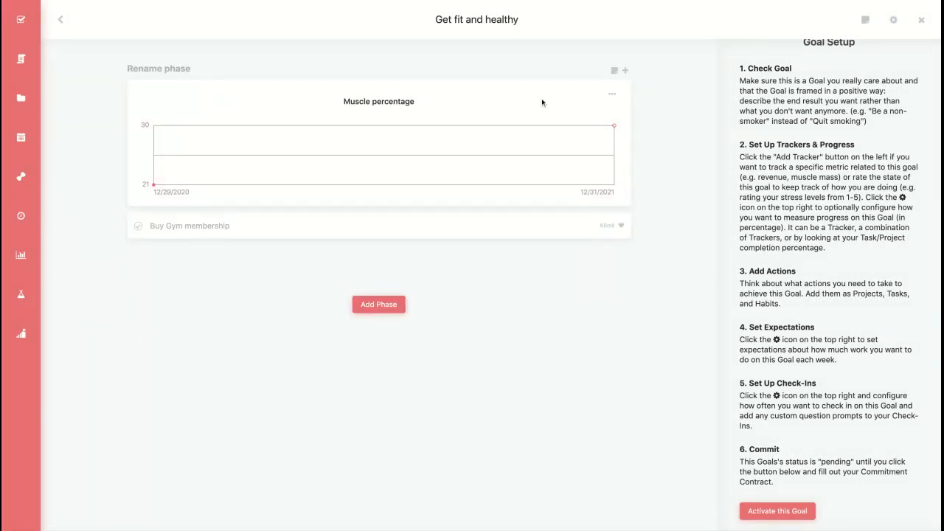
# Set the Muscle percentage tracker to show as a progress bar.
pyautogui.click(617, 106)
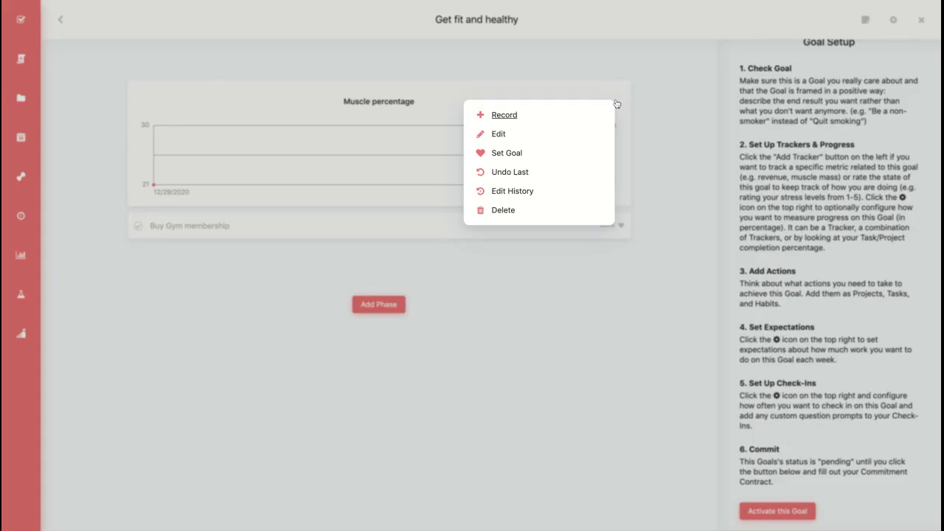
pyautogui.click(502, 138)
pyautogui.click(444, 299)
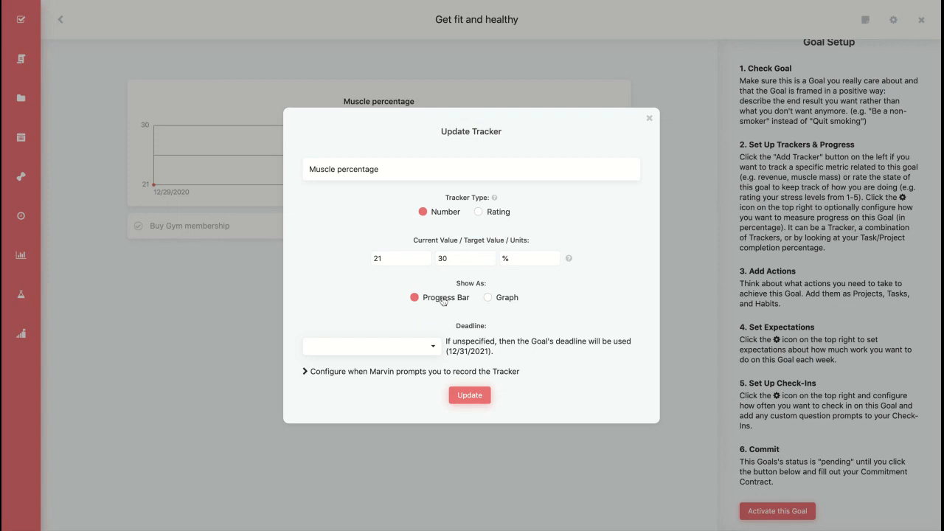
pyautogui.click(482, 396)
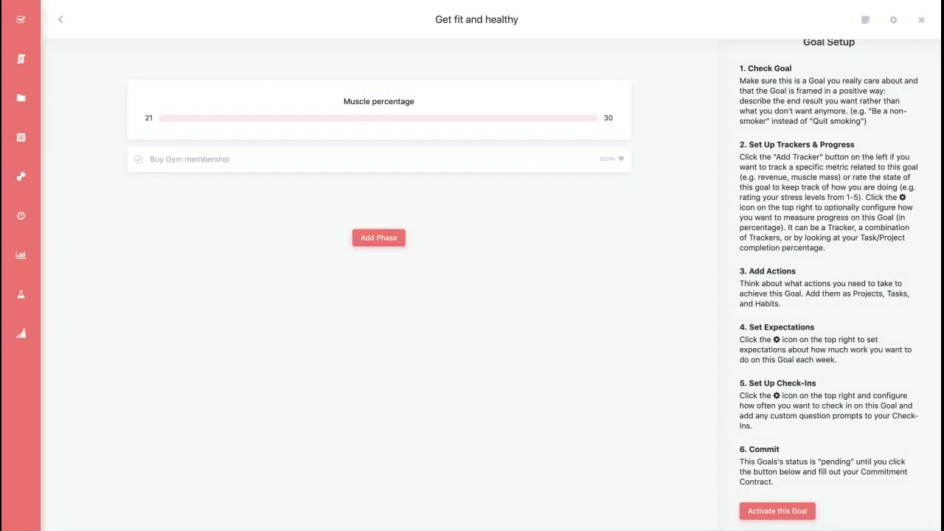
# Review the Get fit and healthy goal's settings for progress calculation, expectations and check-ins.
pyautogui.moveTo(204, 101)
pyautogui.moveTo(329, 184)
pyautogui.click(893, 20)
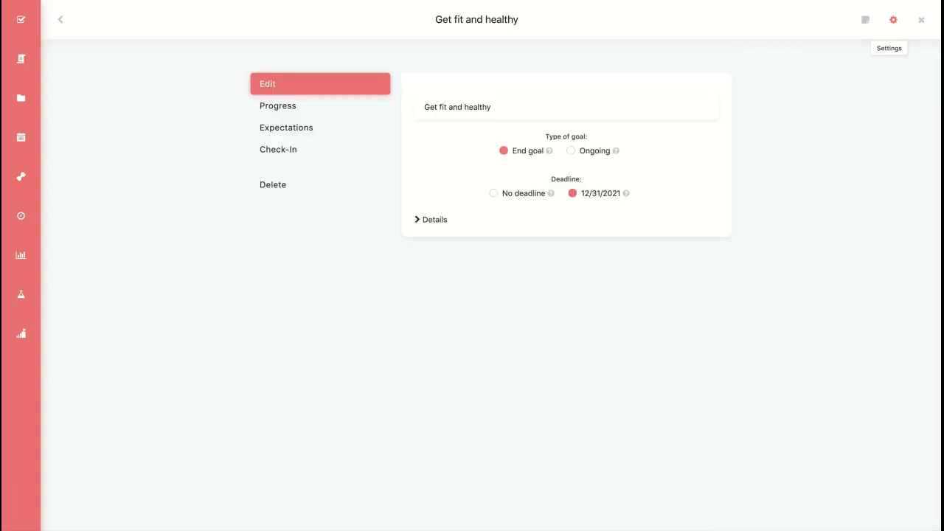
pyautogui.click(296, 108)
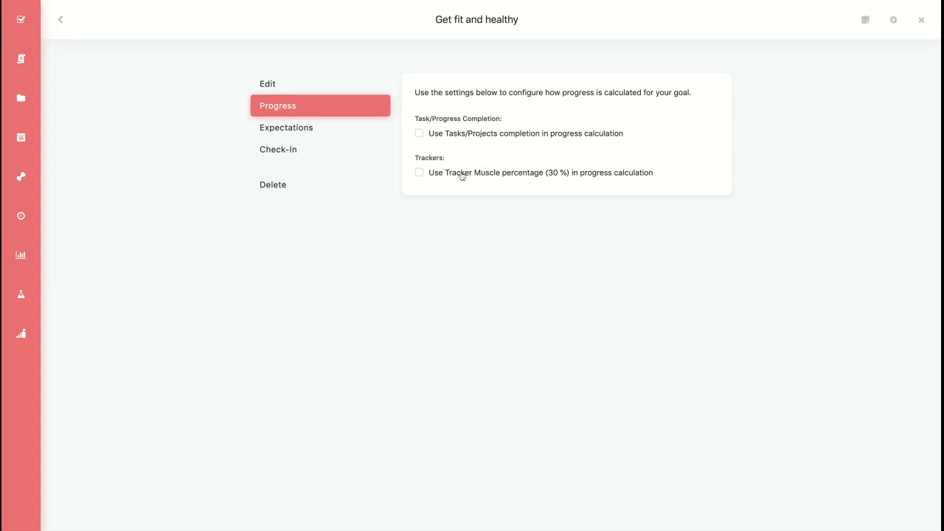
pyautogui.click(419, 174)
pyautogui.click(321, 130)
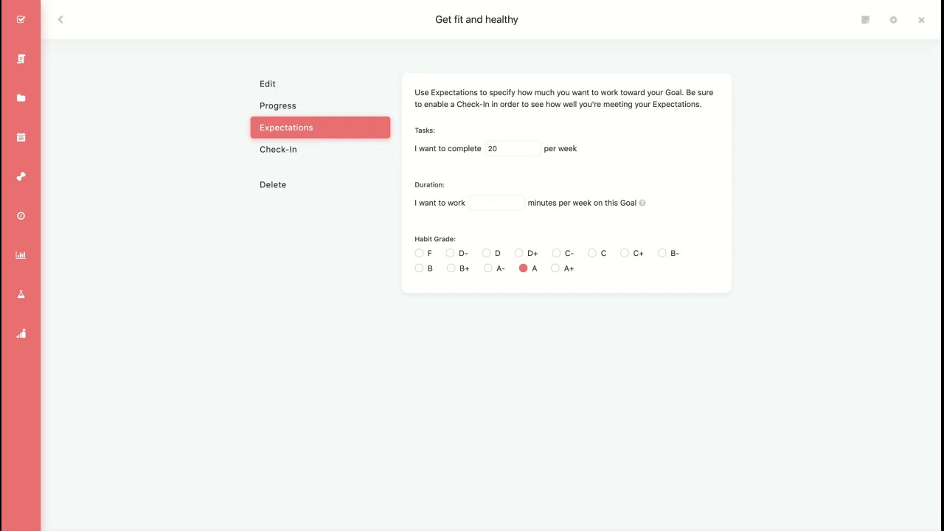
pyautogui.click(279, 150)
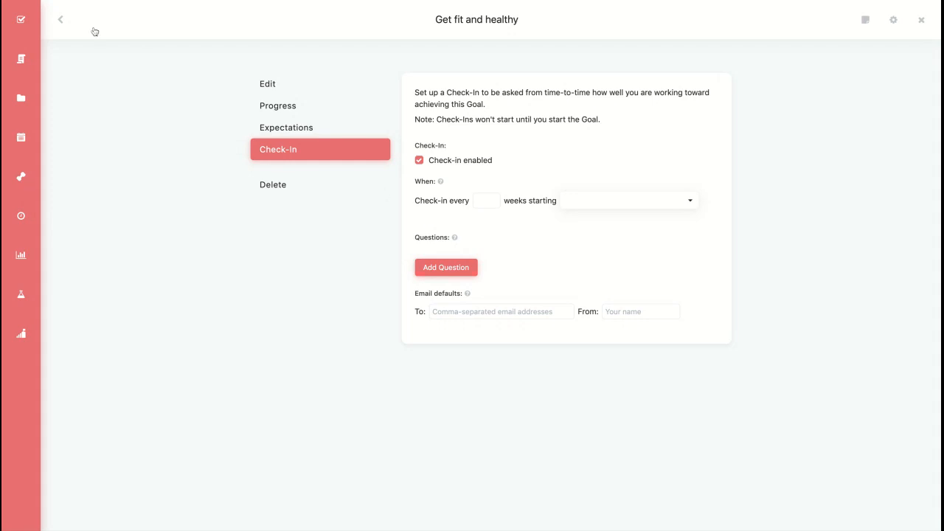
pyautogui.click(61, 20)
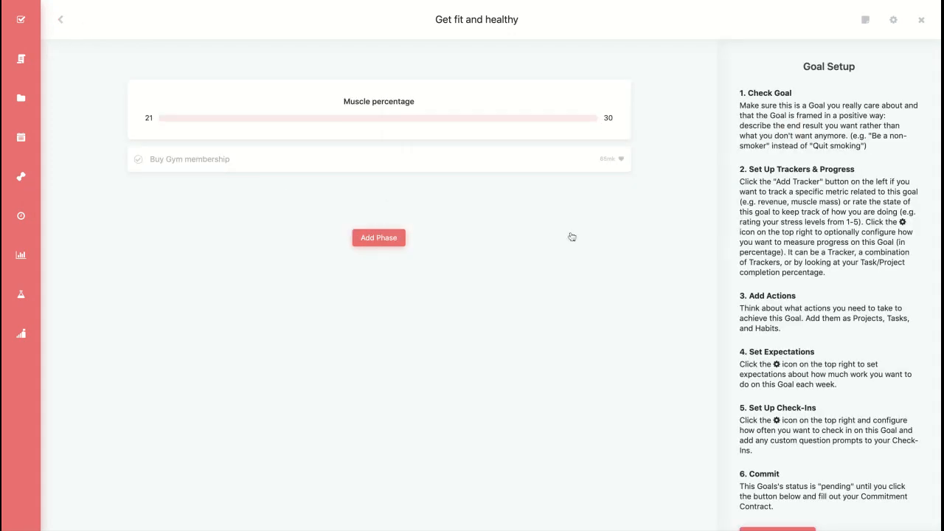
# Look through the commitment contract for activating the Get fit and healthy goal, including a blank motivation entry, and close it without committing.
pyautogui.scroll(-1, 836, 391)
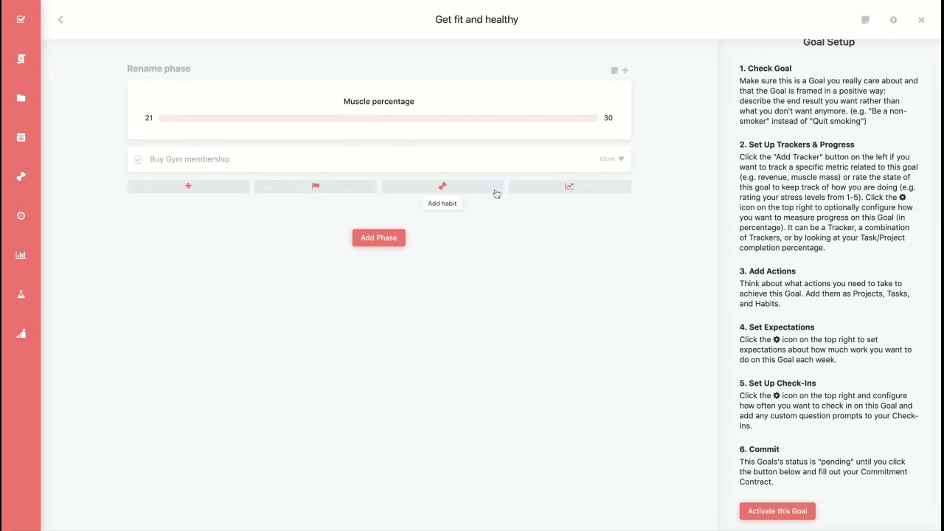
pyautogui.click(771, 513)
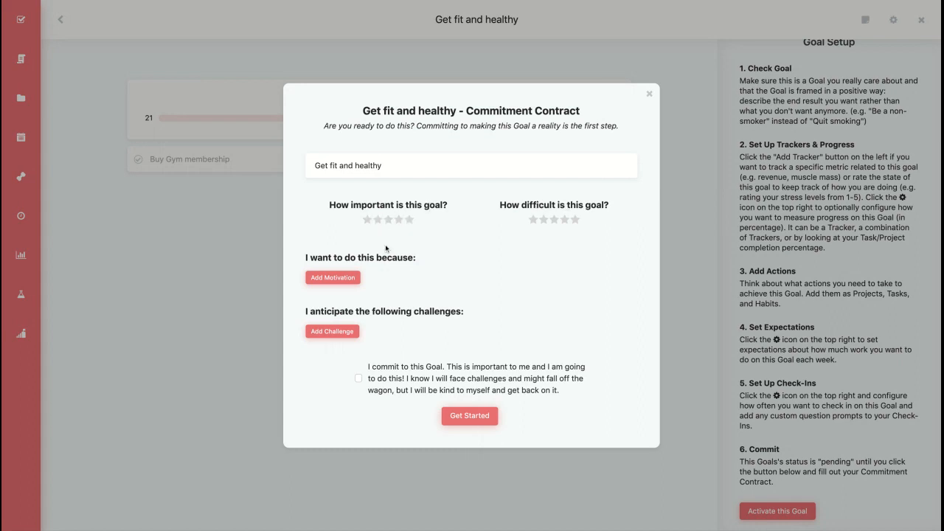
pyautogui.click(346, 278)
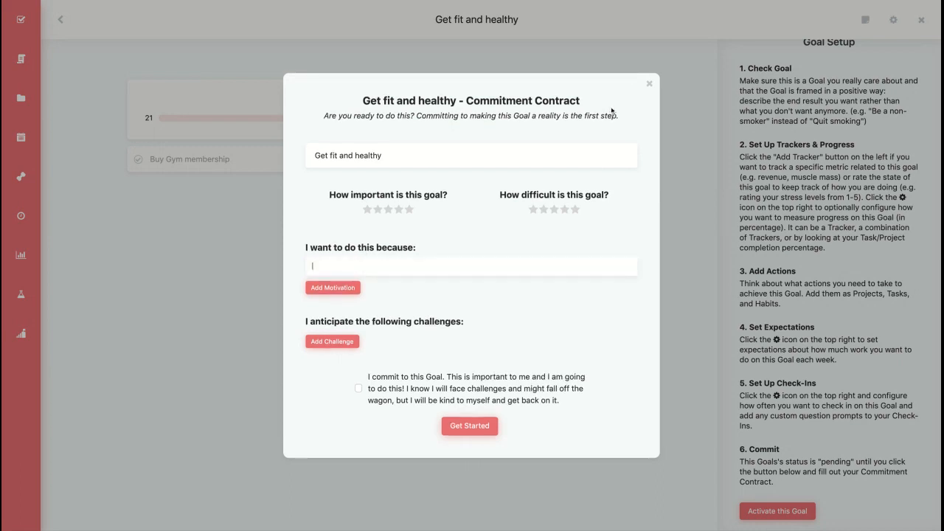
pyautogui.click(649, 85)
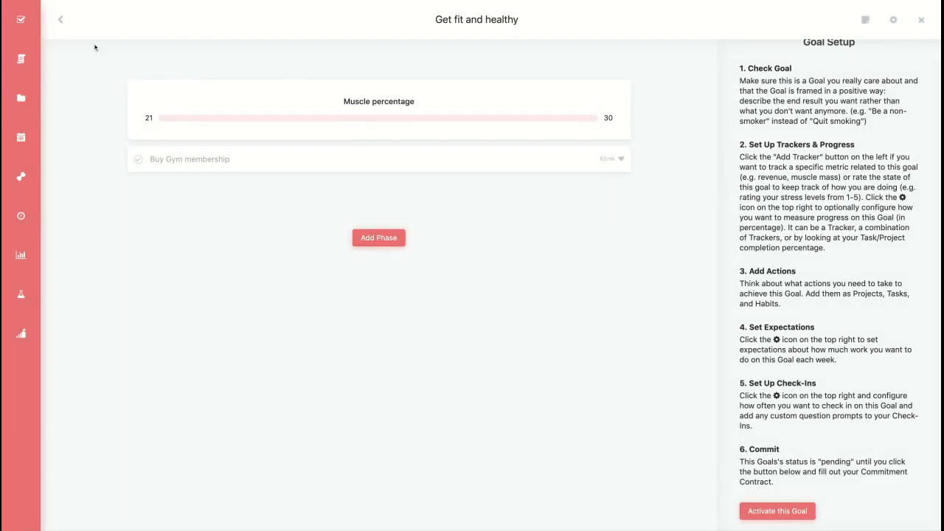
# Open the Get 1000 Subscribers goal and review its signed commitment contract, closing it without changes.
pyautogui.click(61, 22)
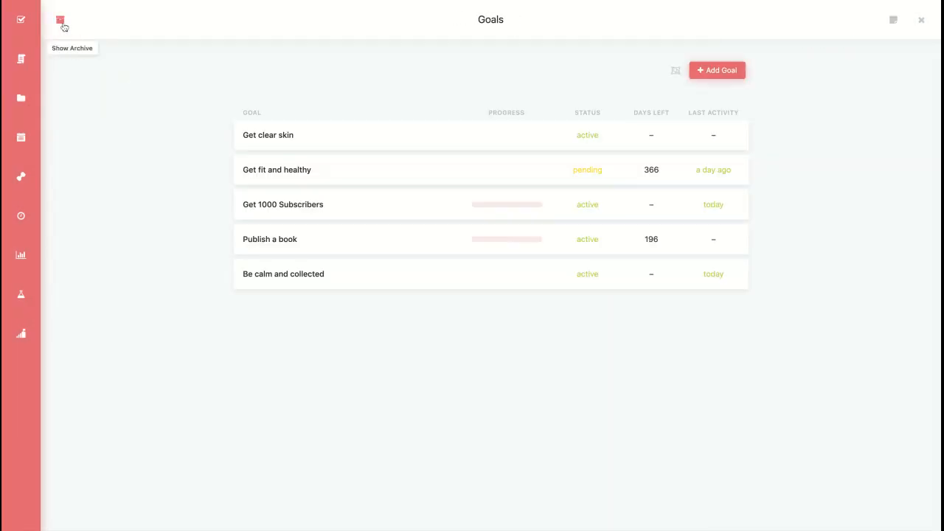
pyautogui.click(350, 214)
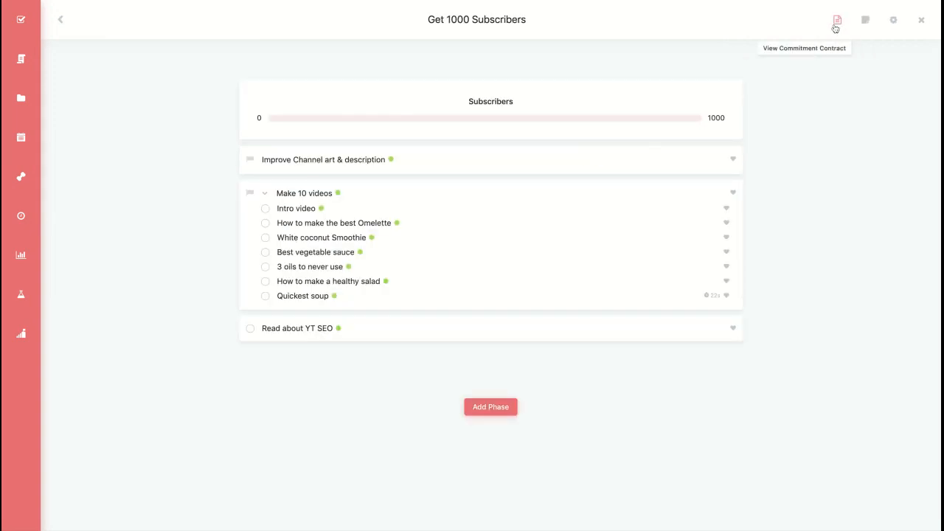
pyautogui.click(836, 27)
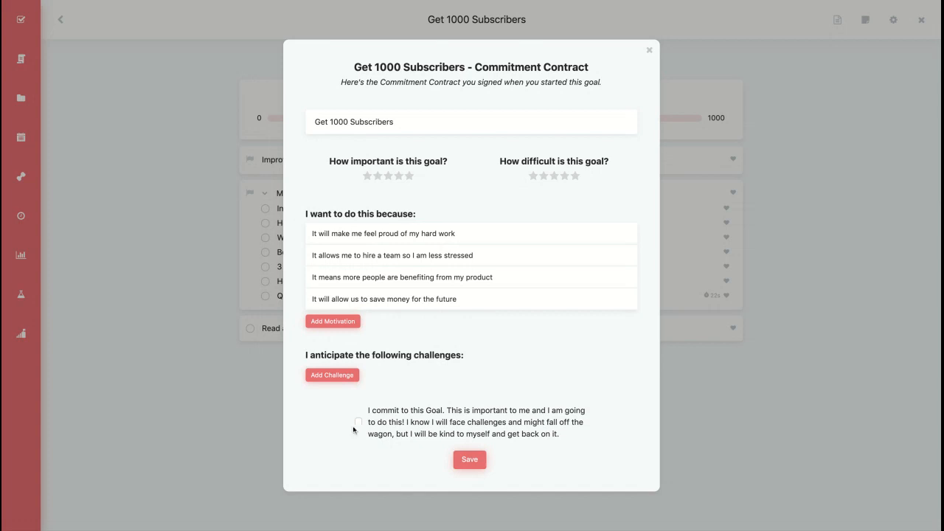
pyautogui.click(649, 51)
# Return to the Today view and look over its goal cards, toggling their display off and on.
pyautogui.click(62, 24)
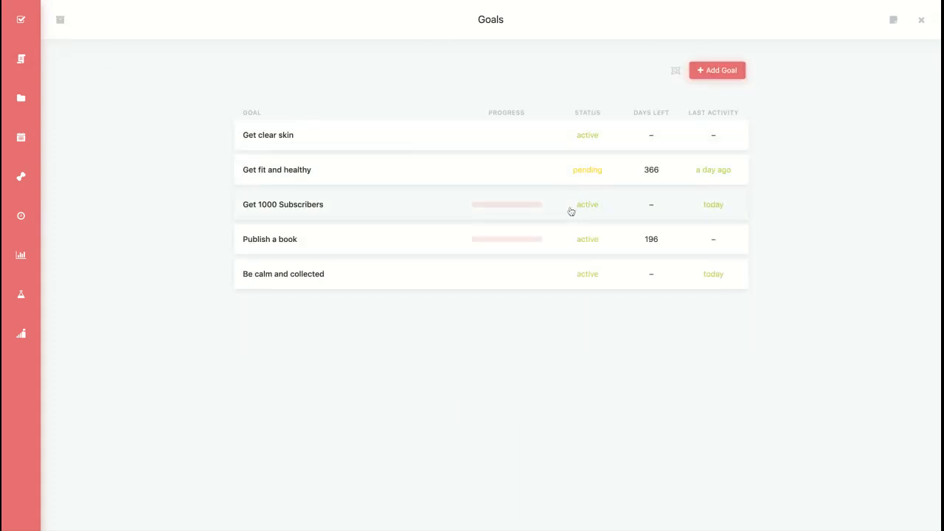
pyautogui.click(921, 24)
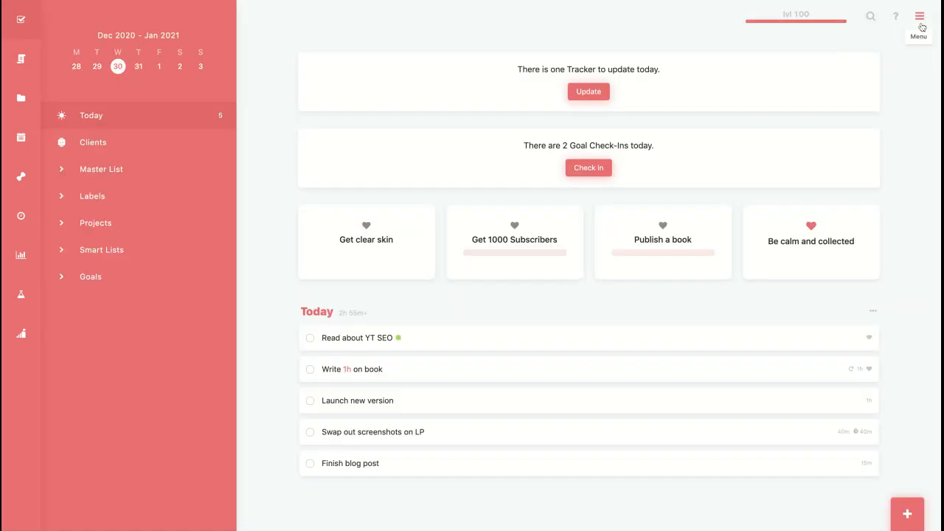
pyautogui.scroll(-1, 817, 226)
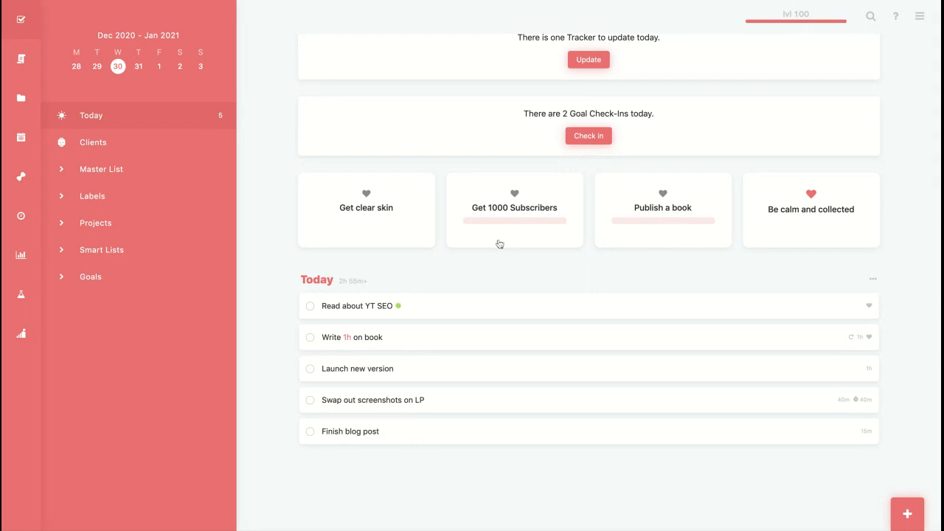
pyautogui.moveTo(934, 281)
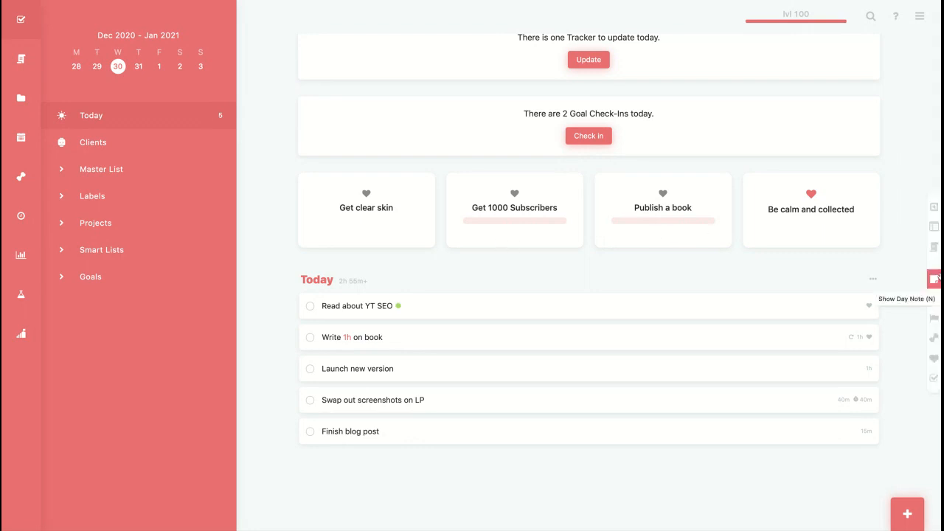
pyautogui.click(934, 359)
pyautogui.click(934, 361)
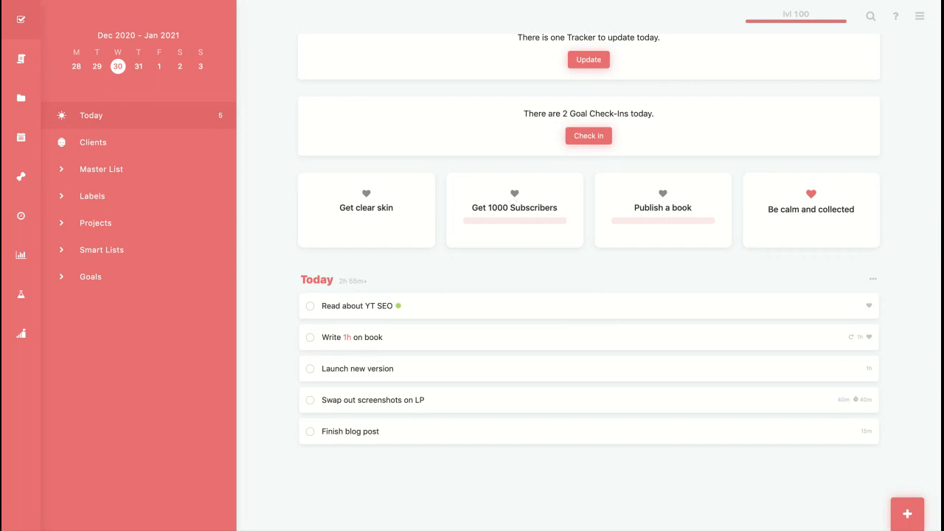
pyautogui.scroll(1, 378, 315)
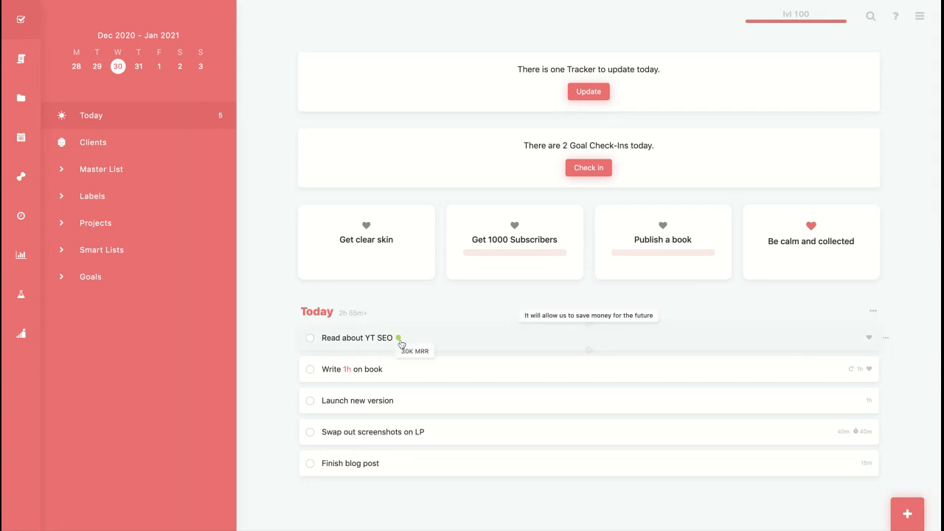
# Open the Strategies page and search it for "marker".
pyautogui.write('s')
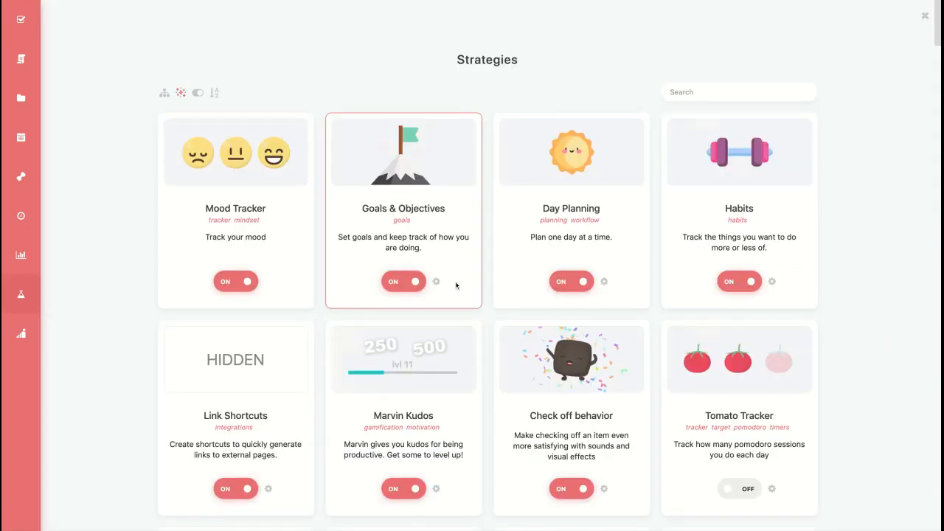
pyautogui.write('marker')
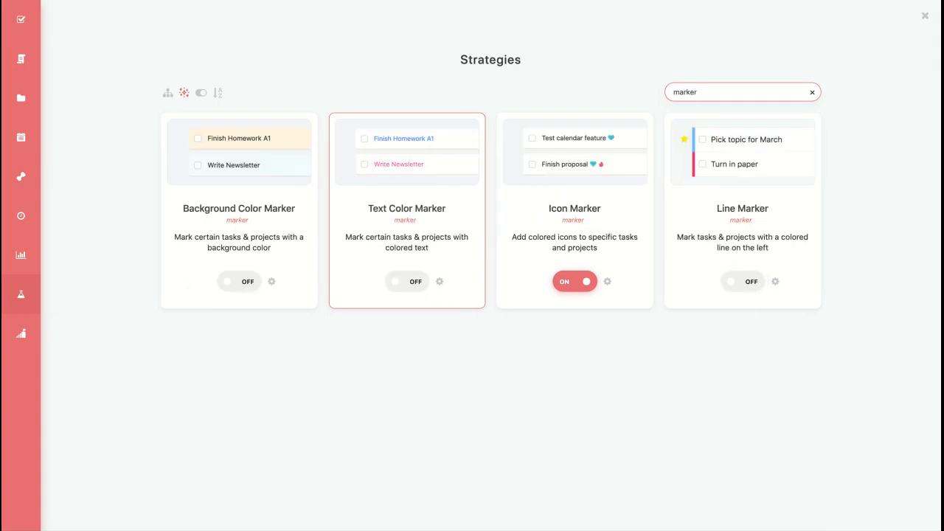
# Add an Icon Marker for the Get fit and healthy goal and open its color and icon options.
pyautogui.click(607, 282)
pyautogui.click(485, 332)
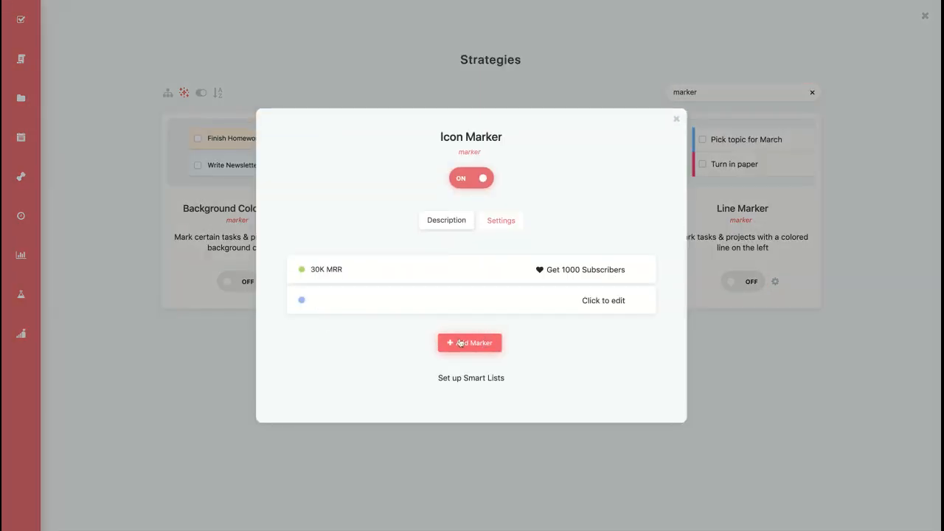
pyautogui.click(594, 299)
pyautogui.click(410, 403)
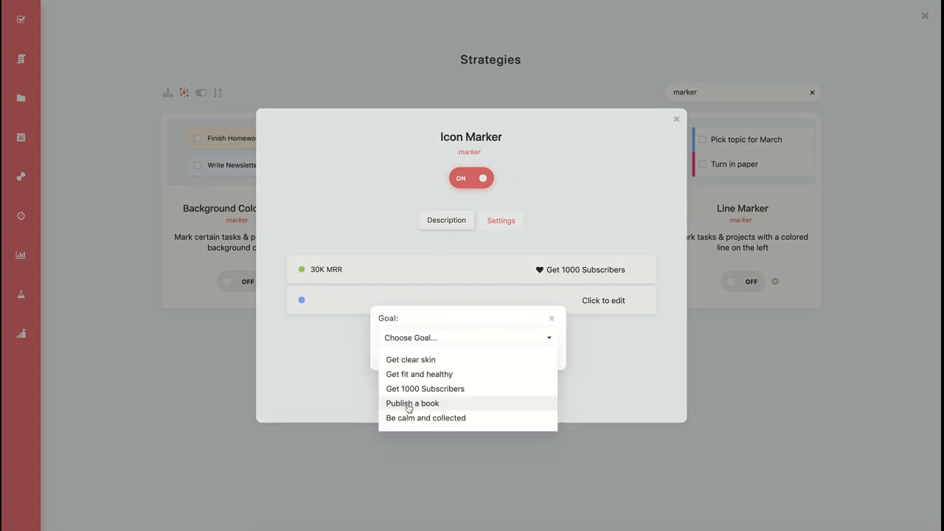
pyautogui.click(408, 375)
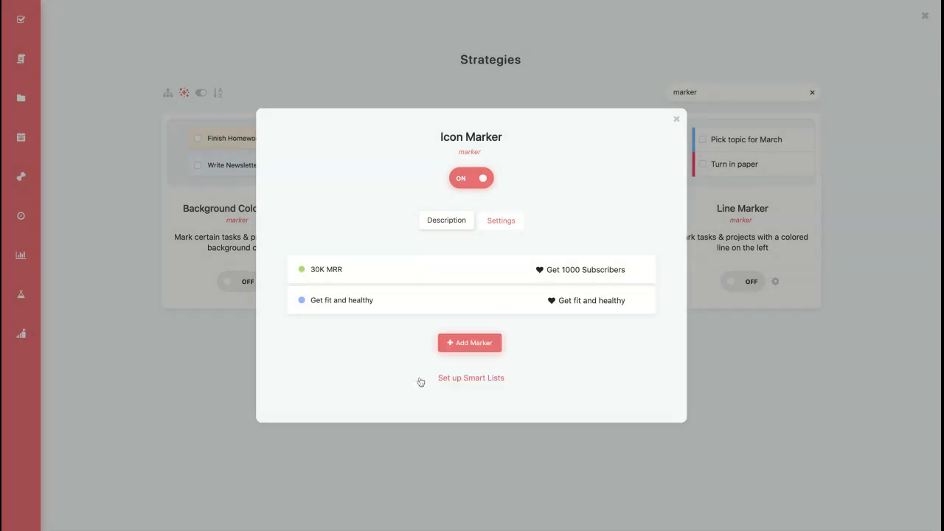
pyautogui.click(302, 301)
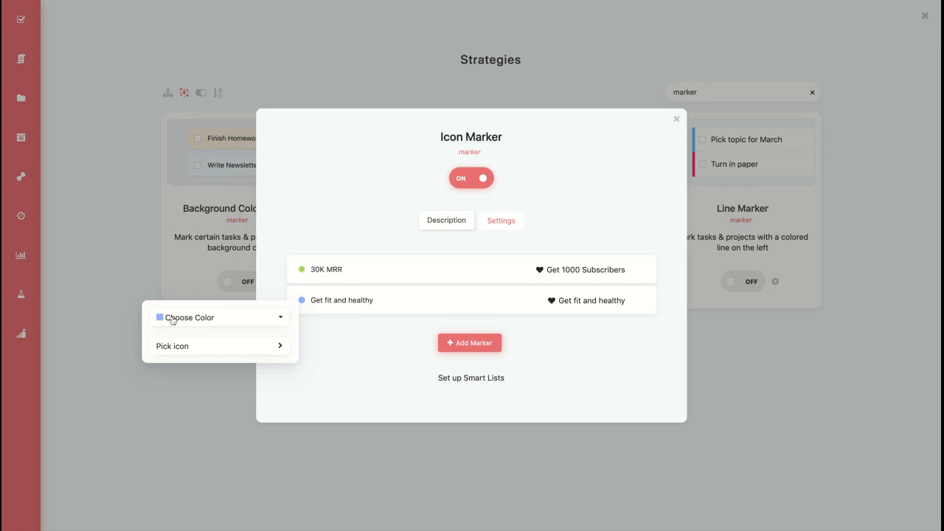
# Glance at the Smart Lists setup, return to the Today view, and complete the task "Read about YT SEO".
pyautogui.click(471, 378)
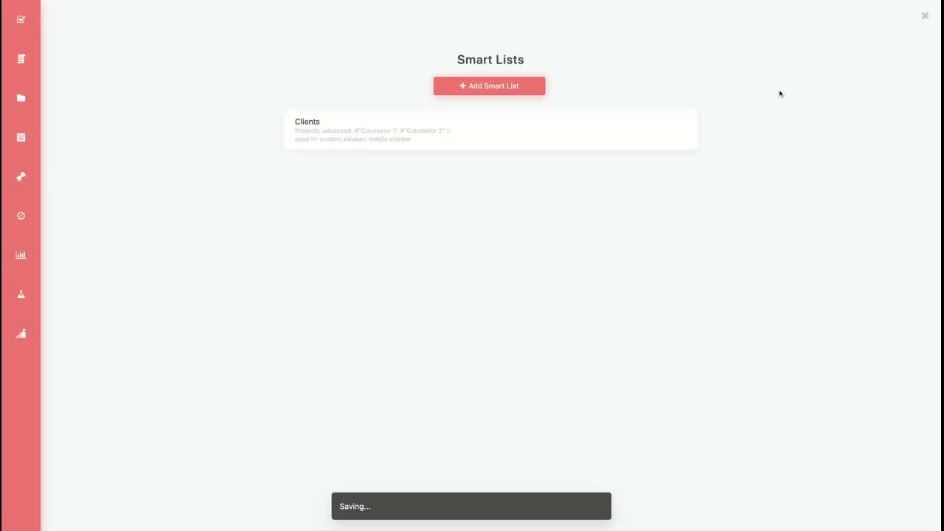
pyautogui.click(925, 16)
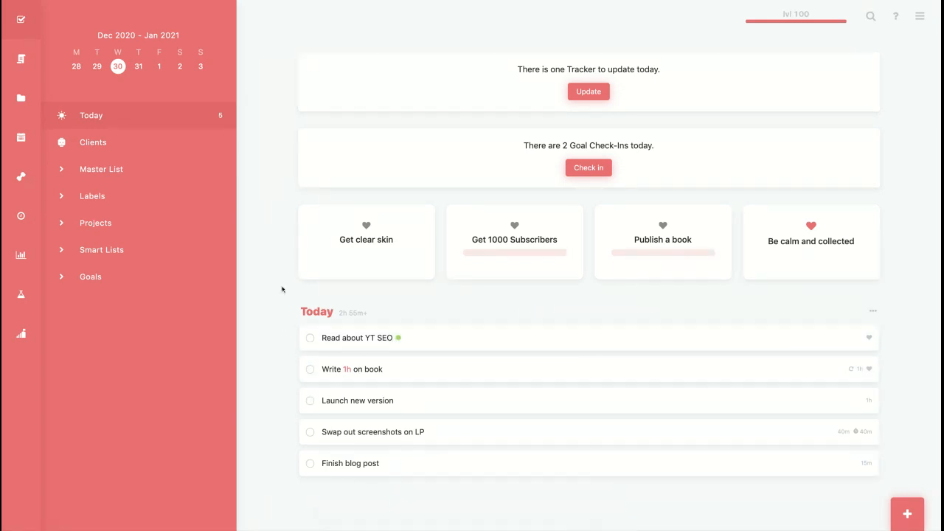
pyautogui.click(310, 338)
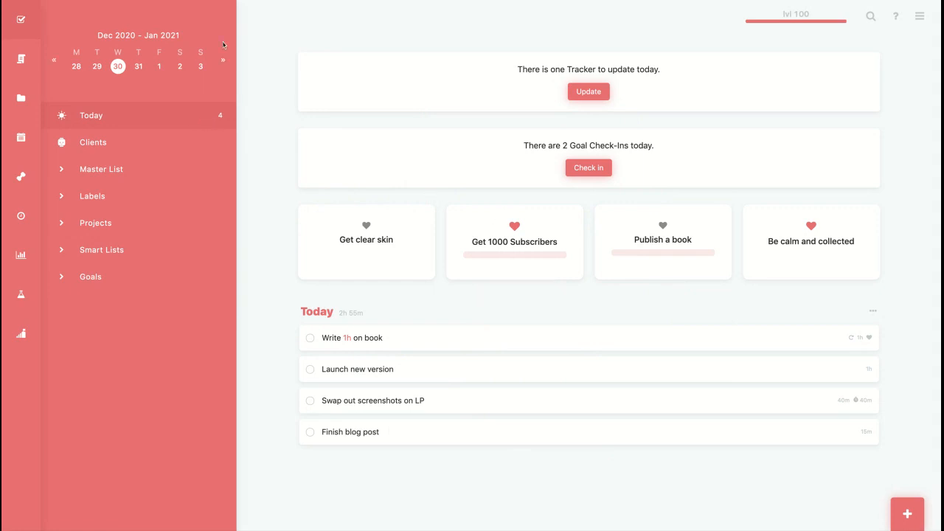
# Expand the Goals list and view the tasks of the Get clear skin and Get 1000 Subscribers goals.
pyautogui.click(62, 278)
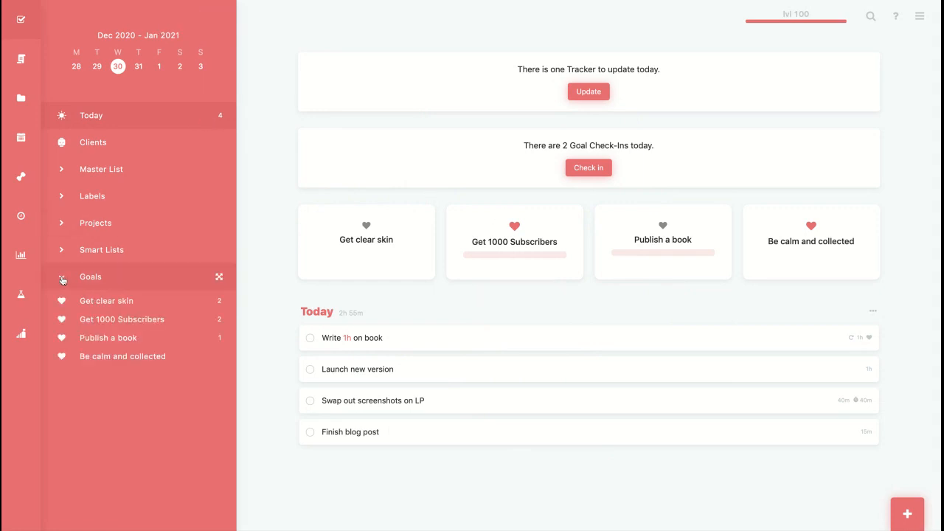
pyautogui.click(97, 302)
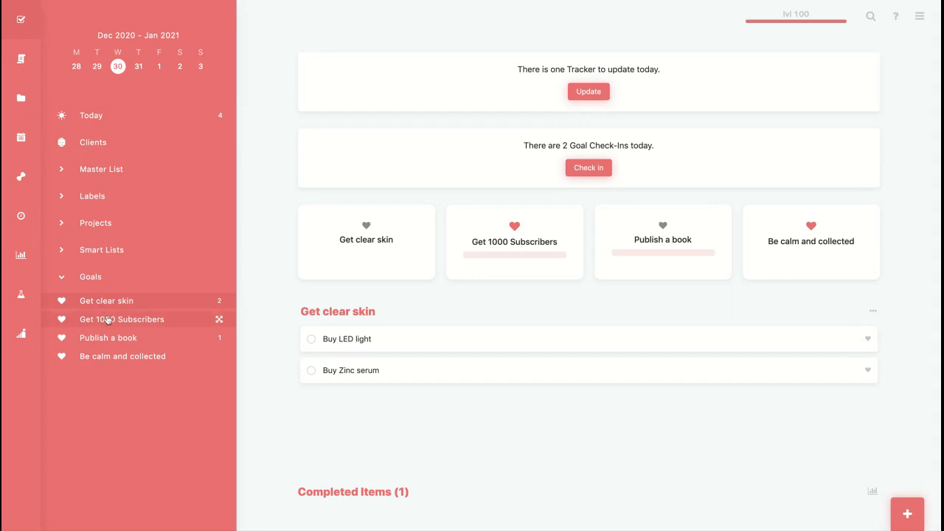
pyautogui.click(108, 319)
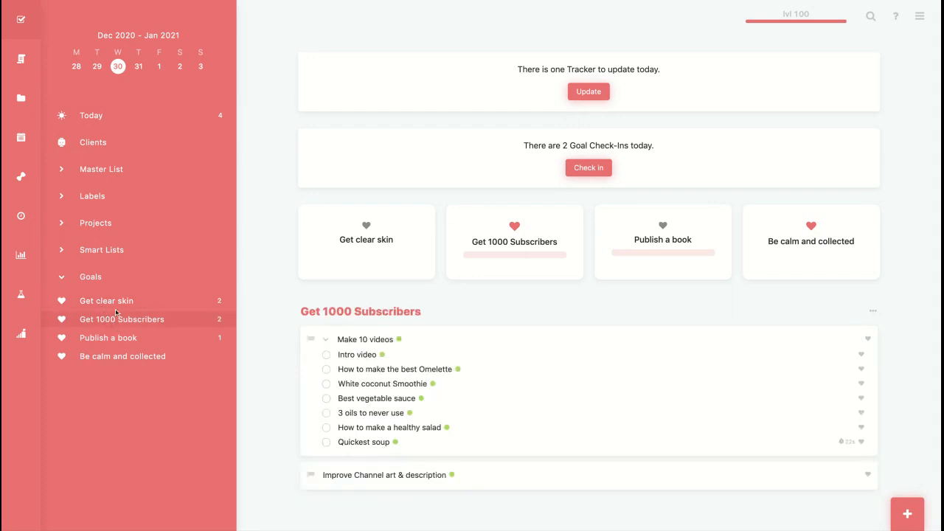
pyautogui.click(115, 308)
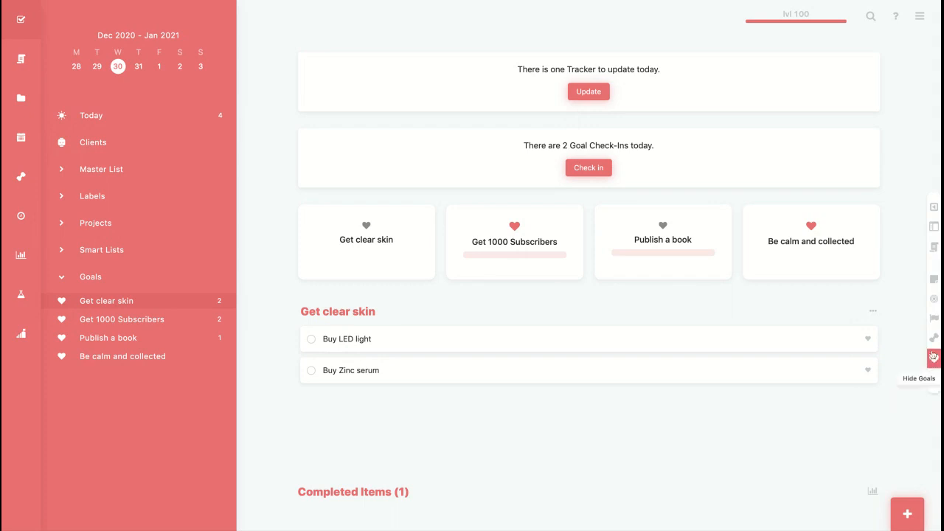
# Show habits and compare those of the Get clear skin, Get 1000 Subscribers and Publish a book goals, ending on Today.
pyautogui.click(934, 338)
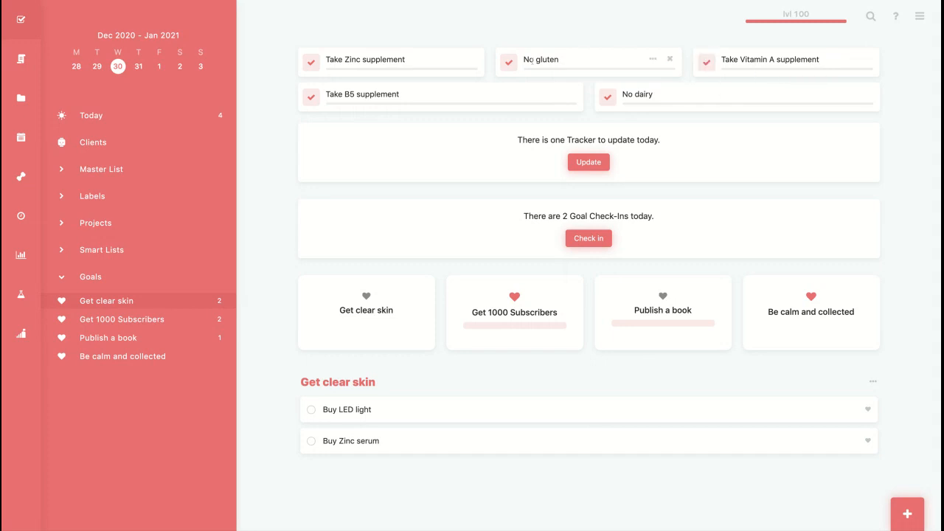
pyautogui.click(99, 320)
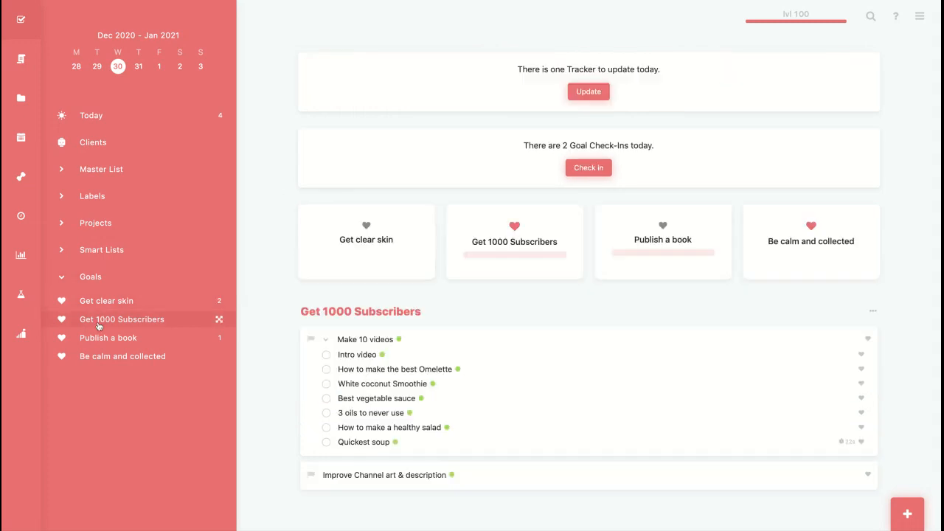
pyautogui.click(107, 338)
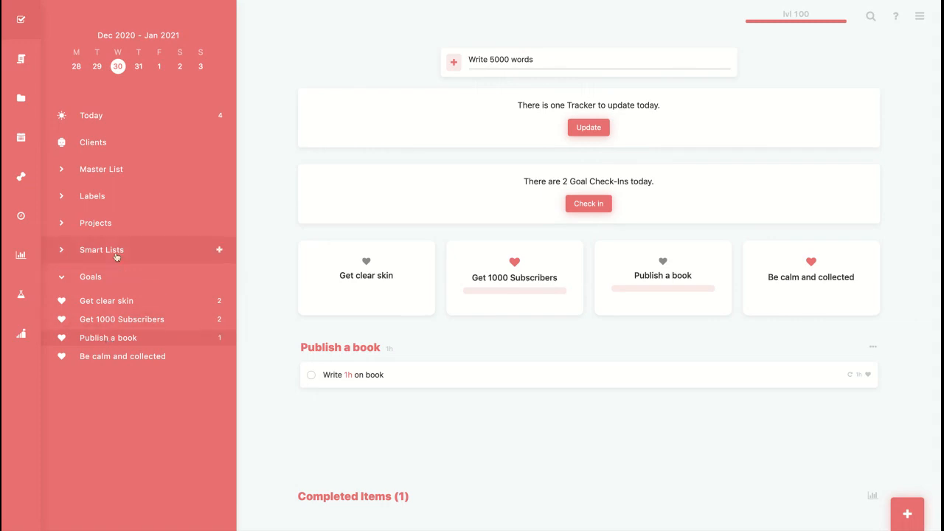
pyautogui.click(115, 114)
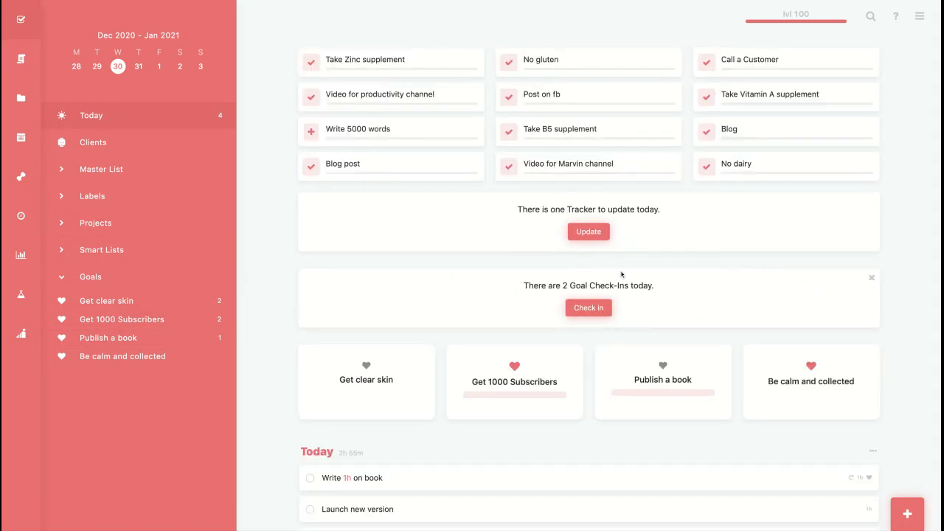
# Review the Get 1000 Subscribers check-in form and the trackers due for updating, closing both without entries.
pyautogui.click(595, 311)
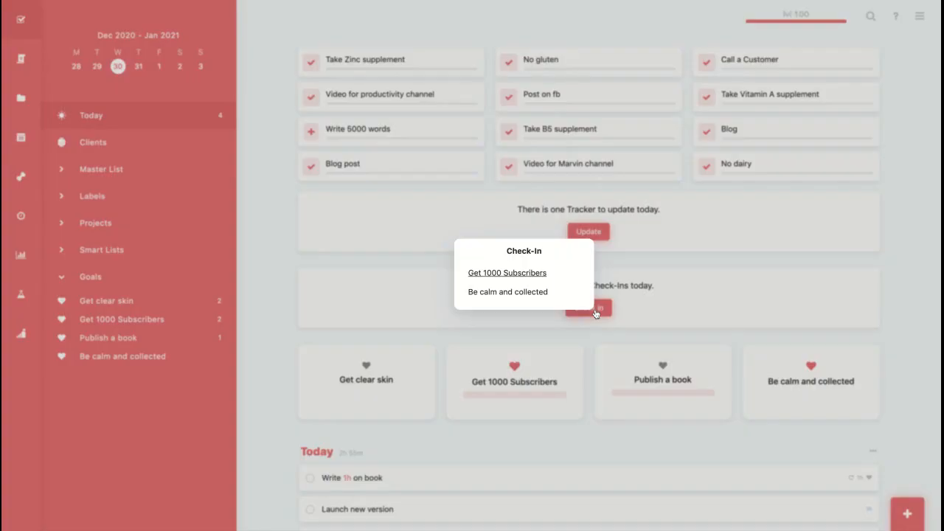
pyautogui.click(529, 279)
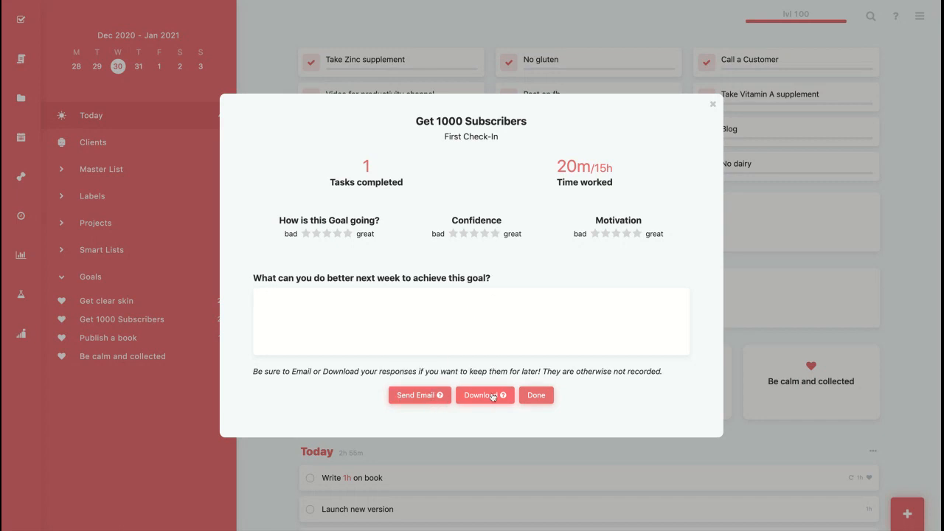
pyautogui.click(370, 306)
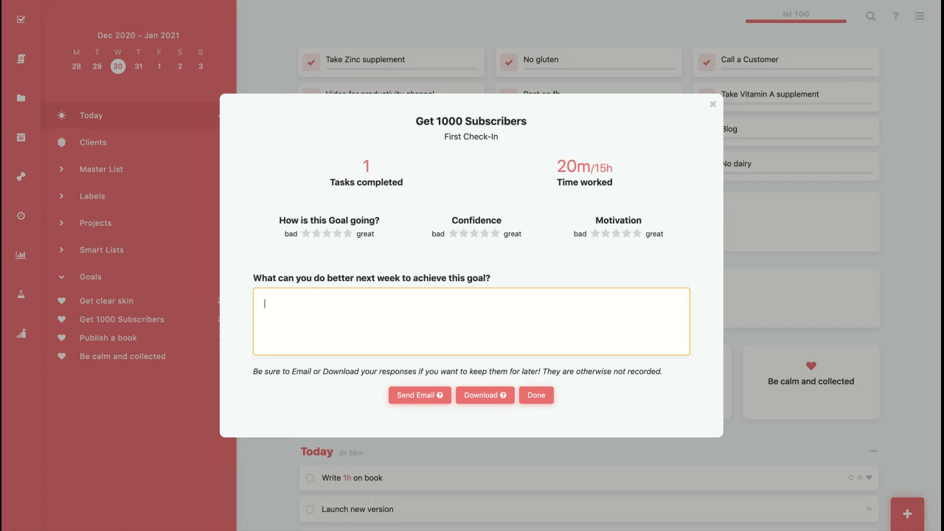
pyautogui.click(264, 212)
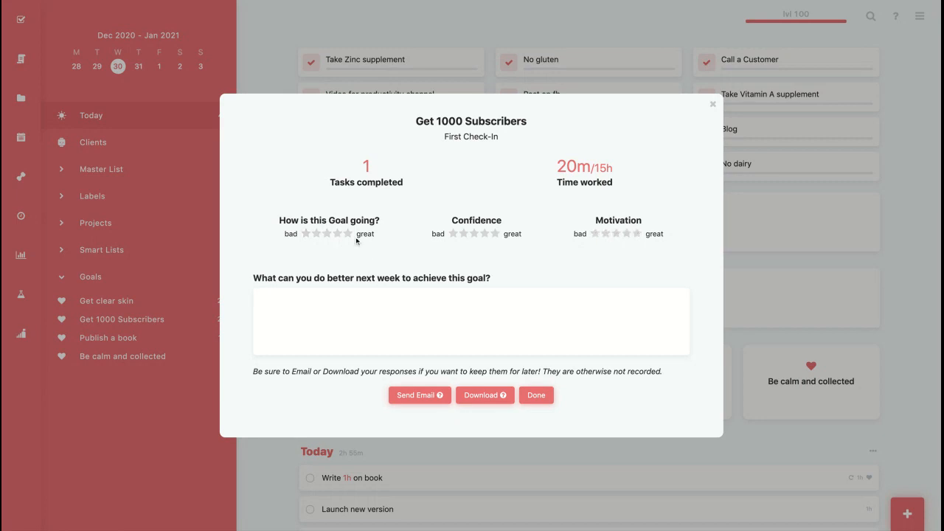
pyautogui.click(713, 105)
pyautogui.click(589, 231)
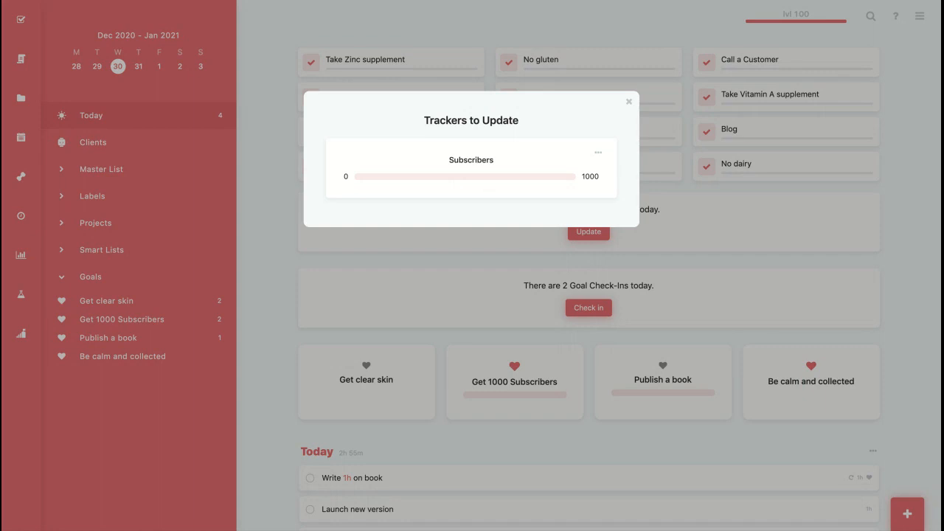
pyautogui.click(629, 102)
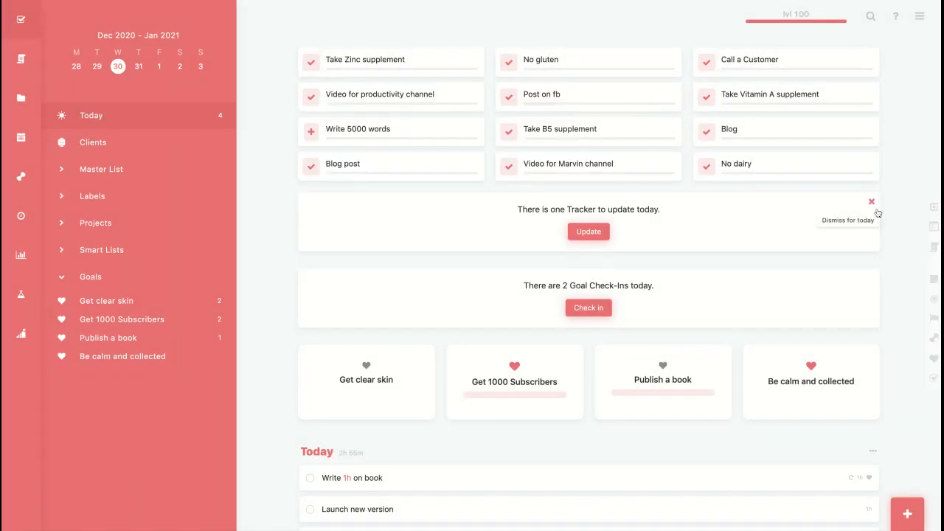
# Declutter the Today view by dismissing the tracker and check-in notices for today, hiding habits and collapsing the Goals list.
pyautogui.click(872, 205)
pyautogui.click(871, 204)
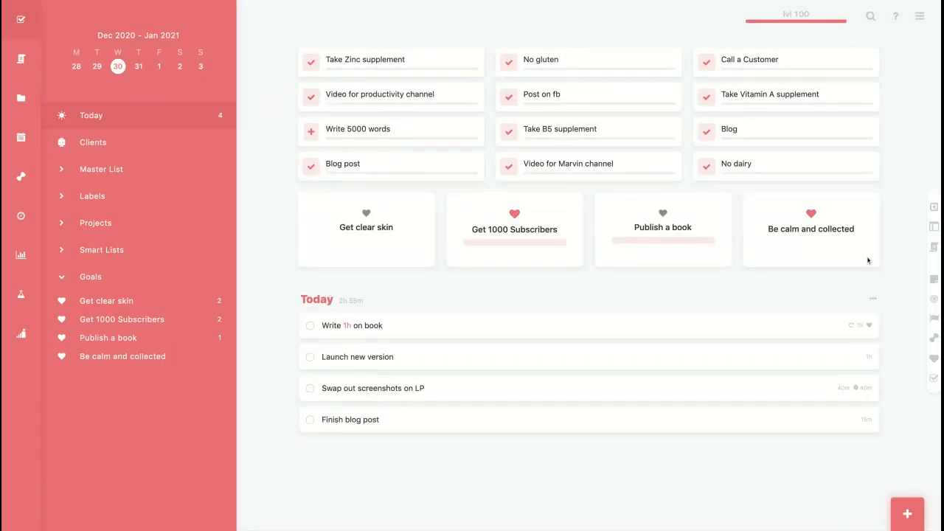
pyautogui.click(934, 342)
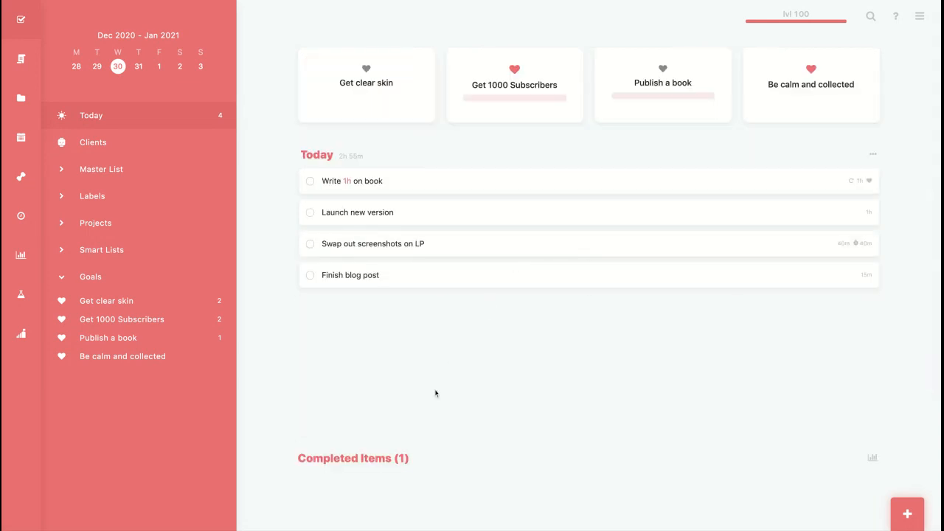
pyautogui.click(90, 277)
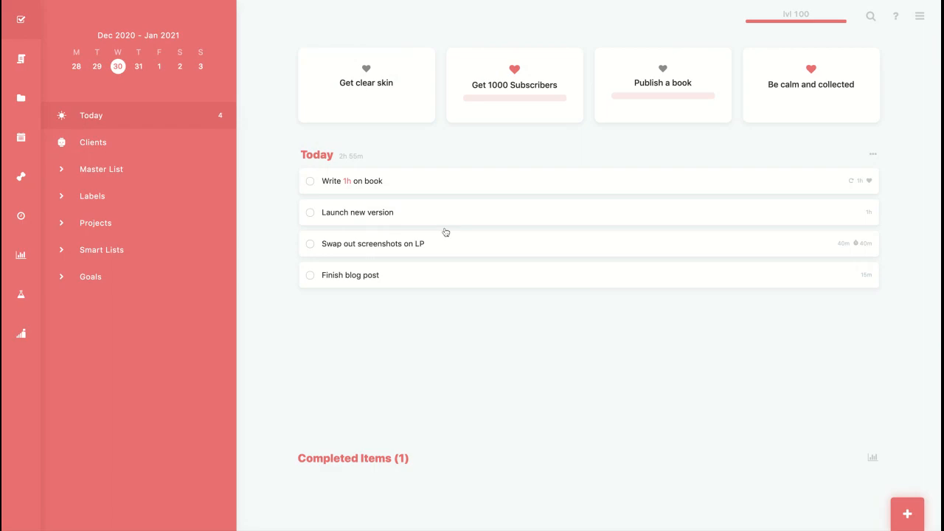
# Look through the grouping options for the Today list and close them without choosing one.
pyautogui.click(873, 154)
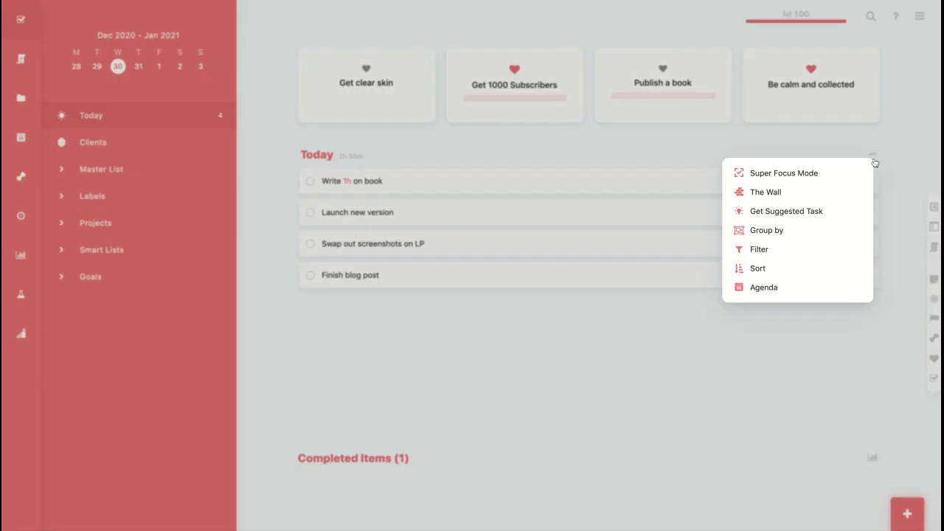
pyautogui.click(748, 231)
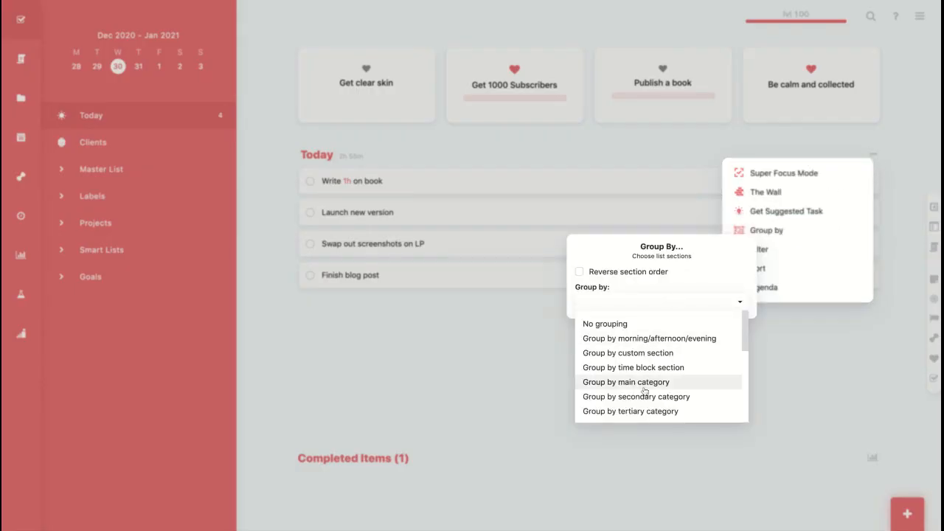
pyautogui.scroll(-3, 643, 384)
pyautogui.click(430, 317)
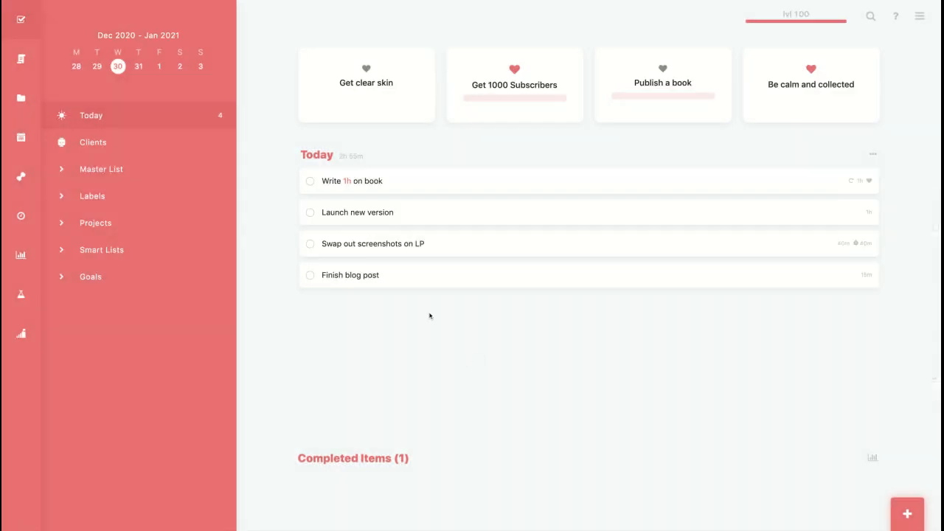
# Try the "##" goal shortcut in the "Finish blog post" task title, browse the suggested goals, and remove the characters.
pyautogui.click(358, 275)
pyautogui.press('Right')
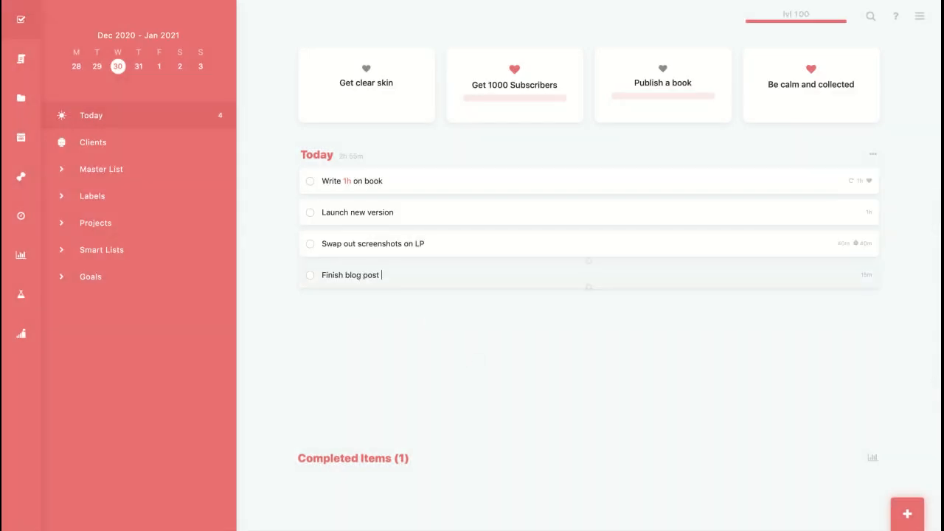
pyautogui.write('##')
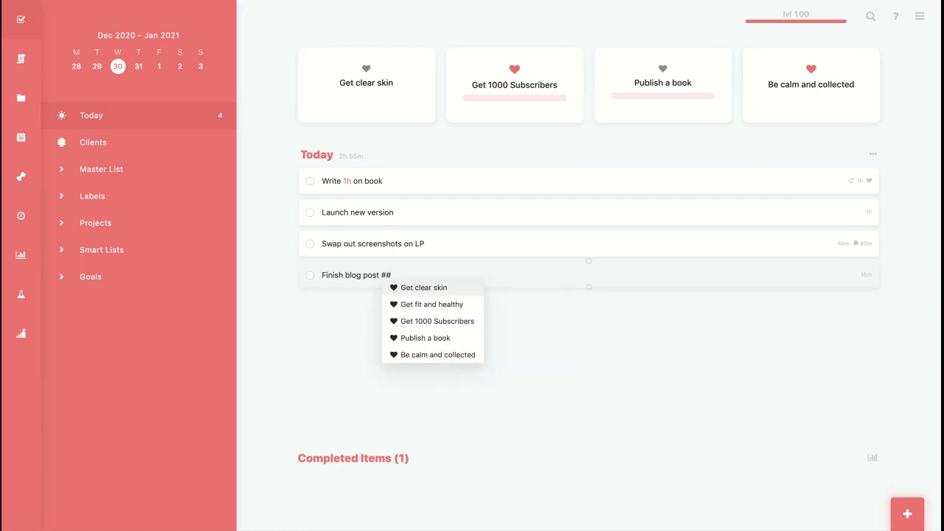
pyautogui.press('BackSpace')
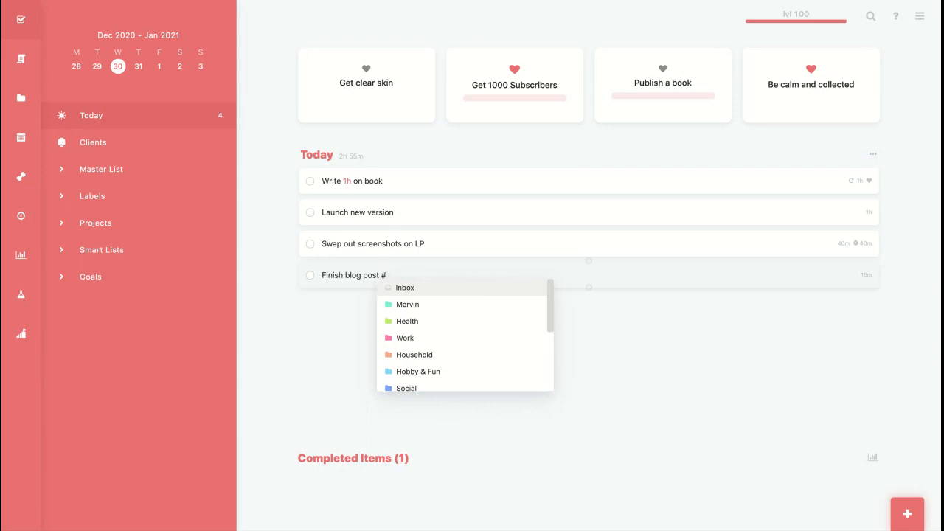
pyautogui.write('#')
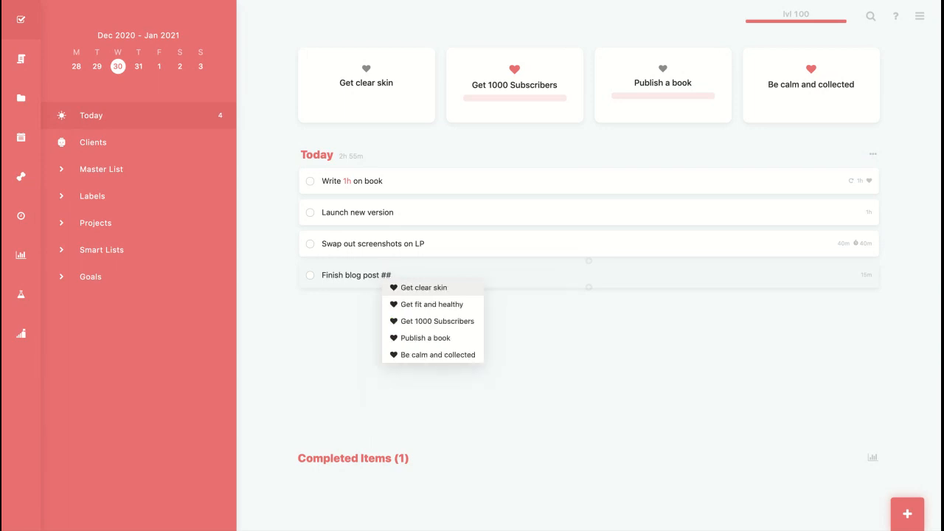
pyautogui.press('Up')
pyautogui.press('Down')
pyautogui.press('Down')
pyautogui.click(291, 334)
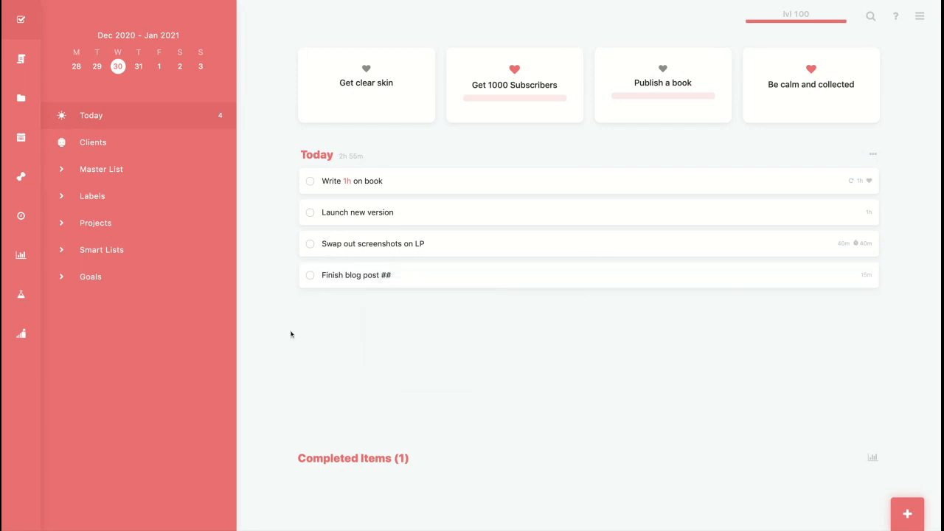
pyautogui.click(357, 275)
pyautogui.press('BackSpace')
pyautogui.press('BackSpace')
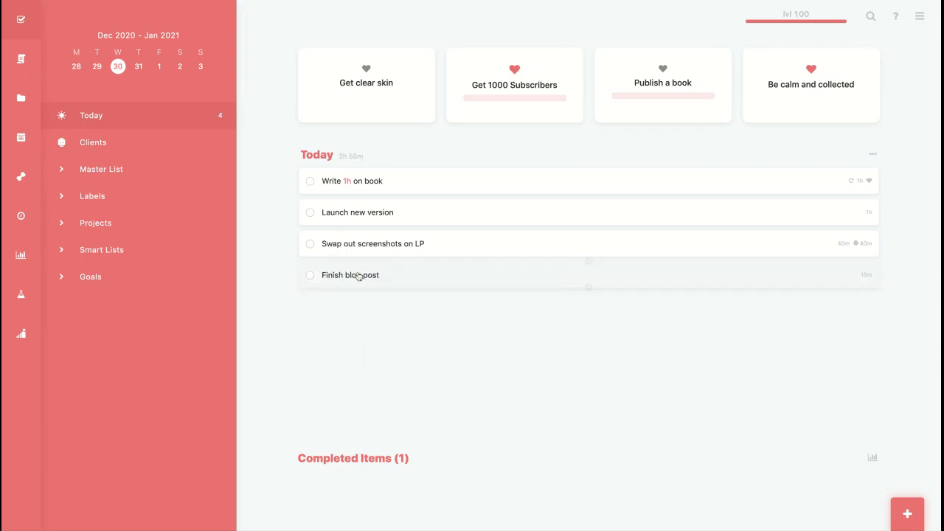
# Open the Goals page and display the completed goals.
pyautogui.press('g')
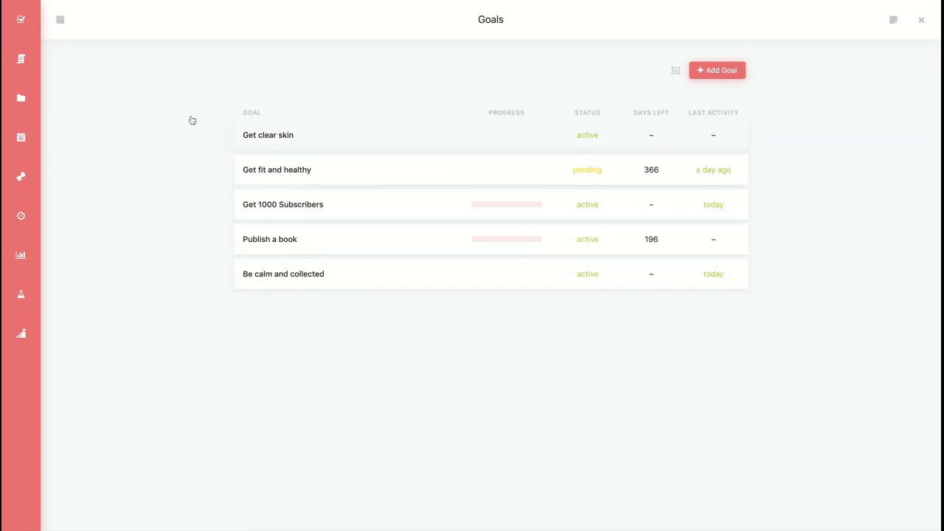
pyautogui.click(65, 24)
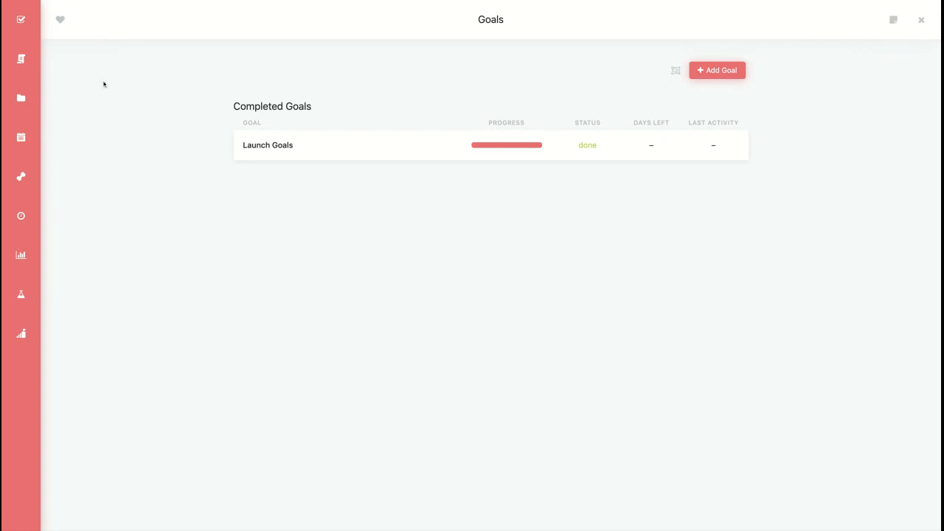
# Return to the active goals list, open the blank note of the Goals page for editing, and close it without writing anything.
pyautogui.click(61, 22)
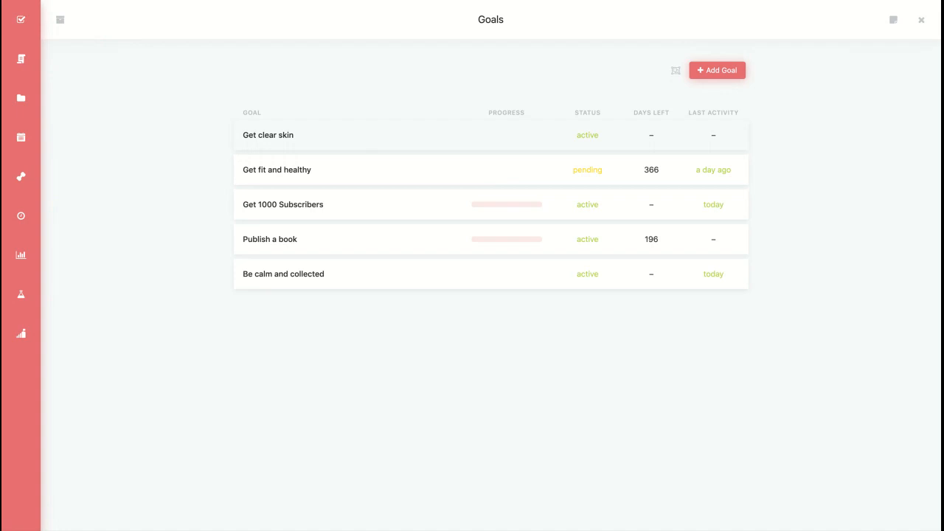
pyautogui.click(893, 20)
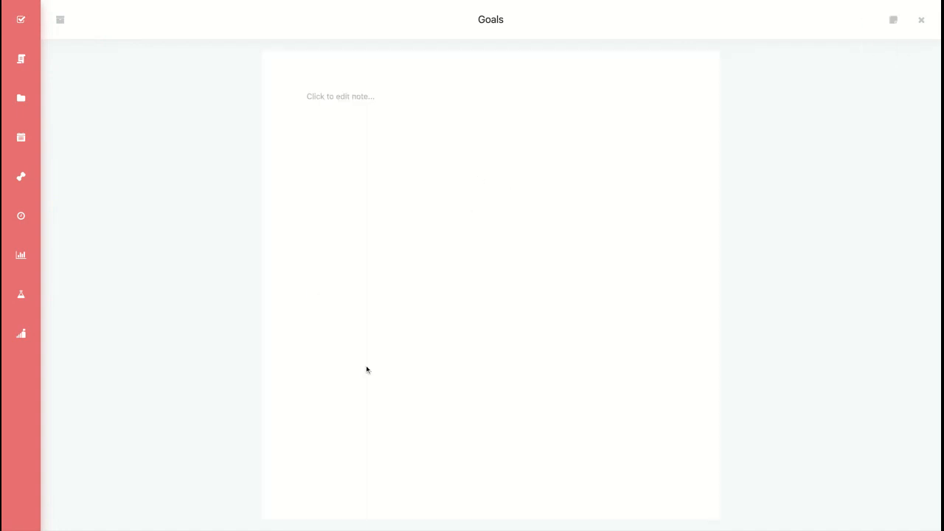
pyautogui.click(350, 234)
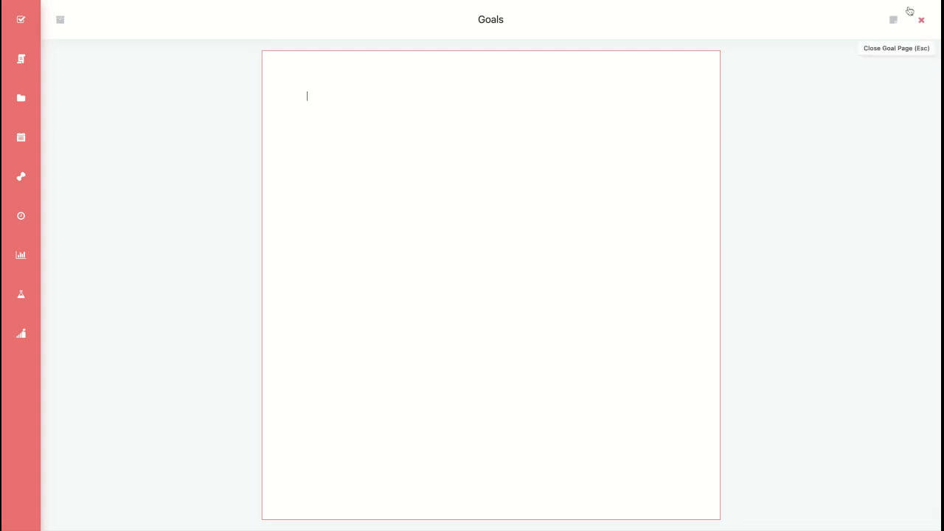
pyautogui.click(895, 25)
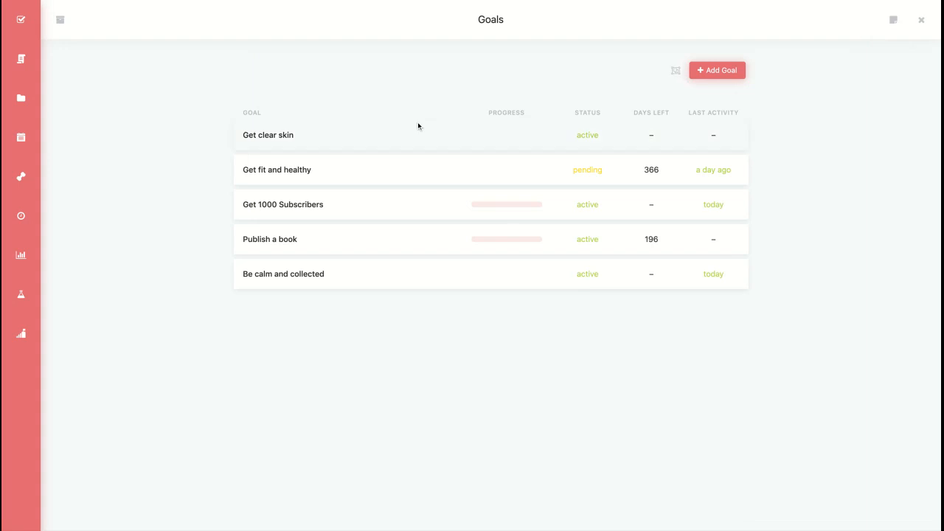
# Look through the category, label and priority details in the "Get clear skin" goal's settings, and return to the goals list.
pyautogui.click(401, 137)
pyautogui.click(893, 24)
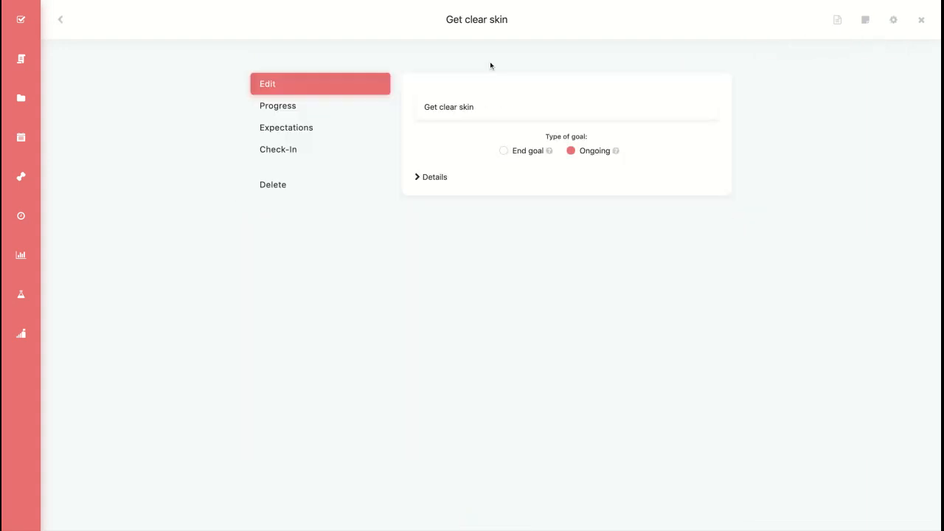
pyautogui.click(435, 177)
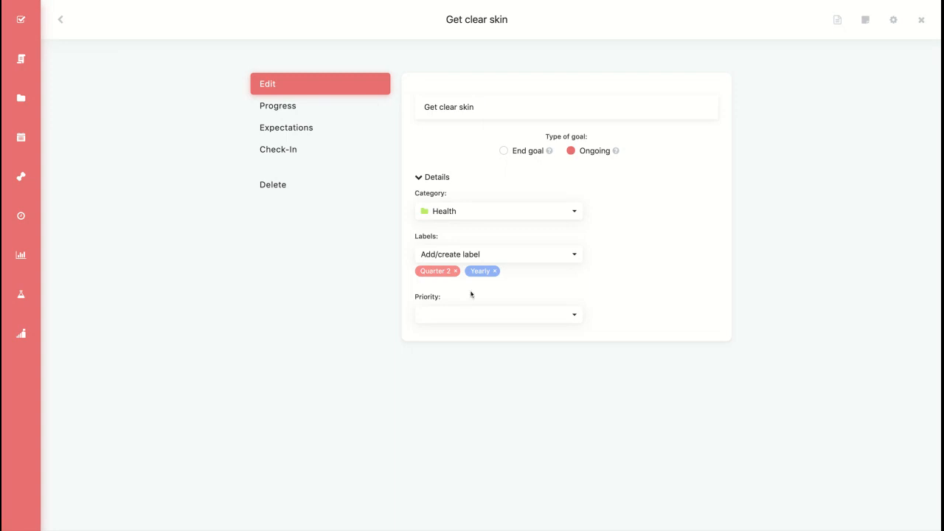
pyautogui.click(61, 22)
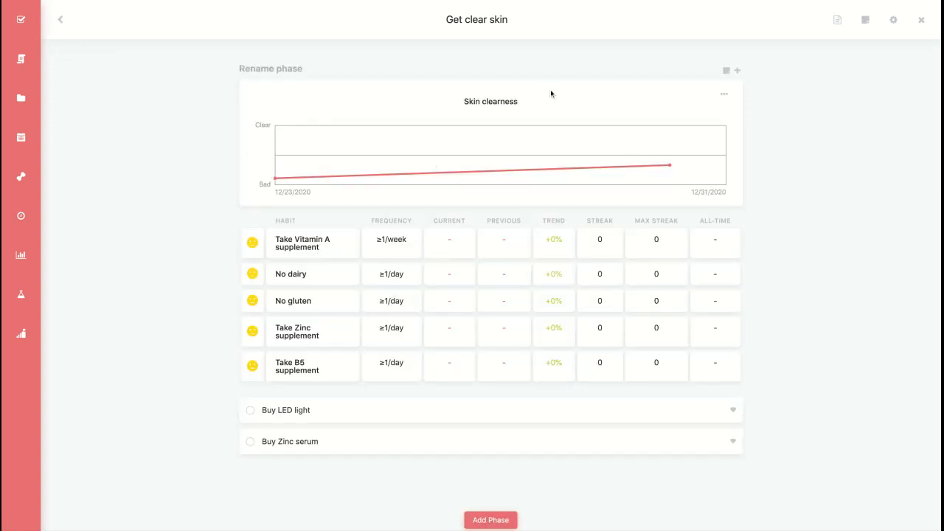
pyautogui.click(62, 23)
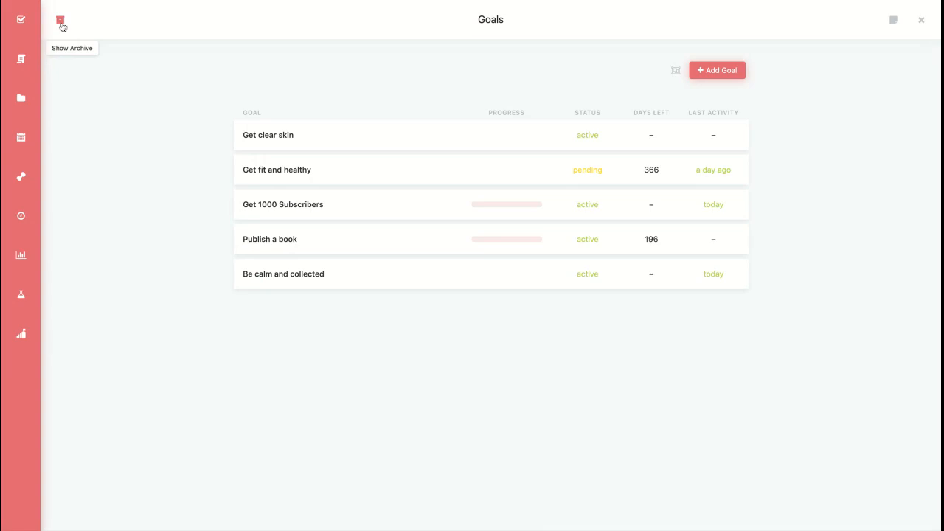